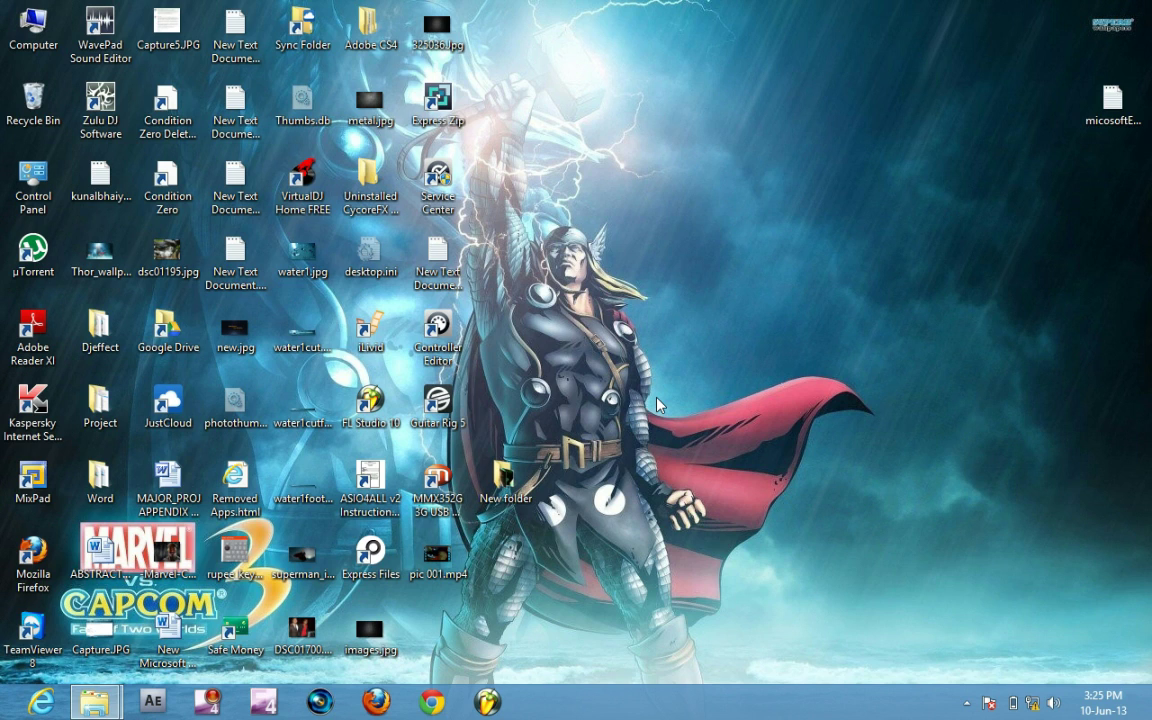
- Bring up the options menu of the system-tray network icon
right_click(1046, 702)
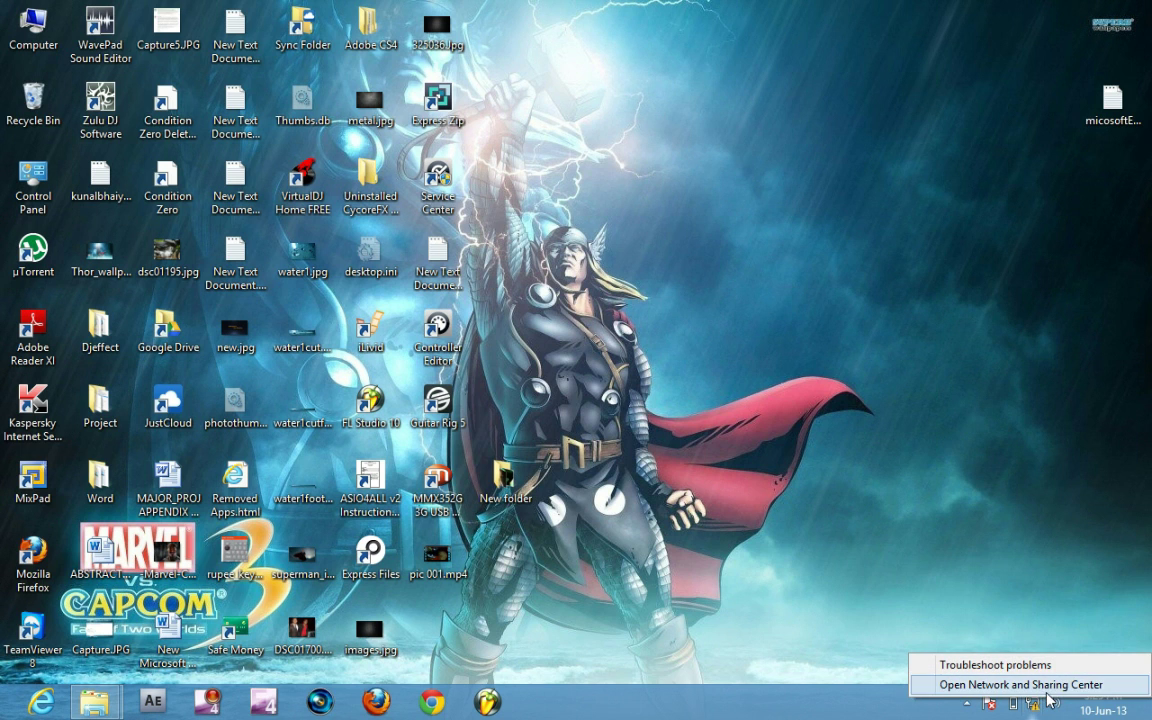
click(1047, 690)
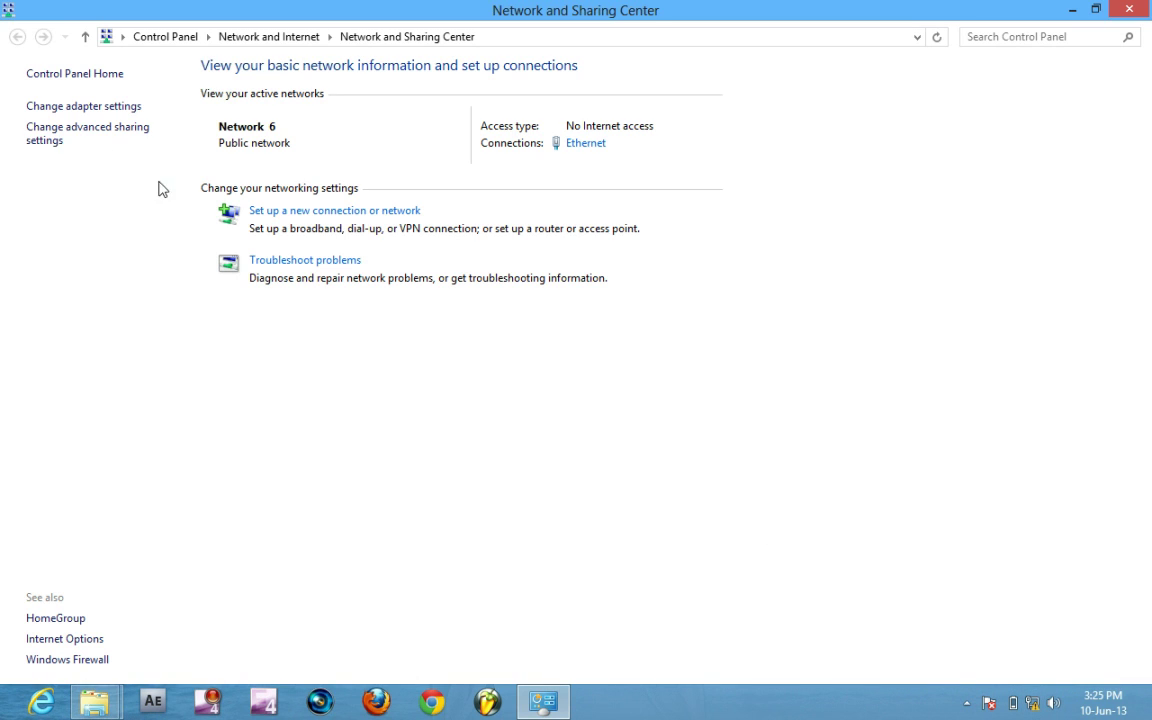
click(74, 142)
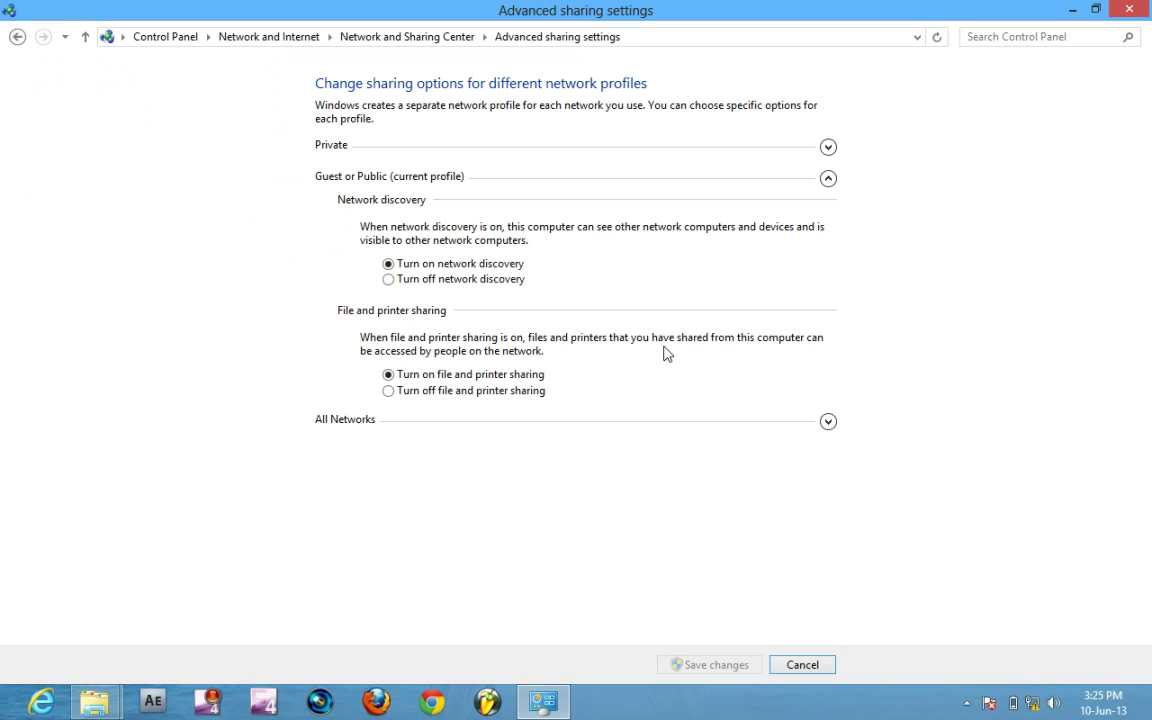
click(829, 424)
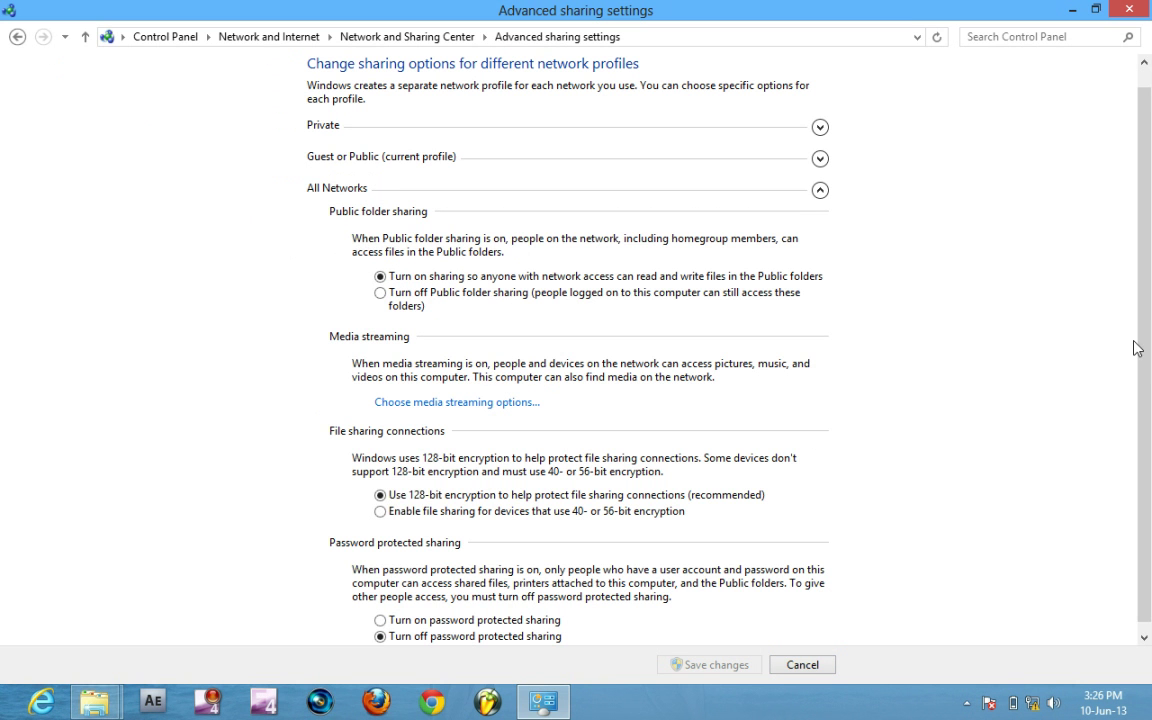
scroll(1148, 373, down, 1)
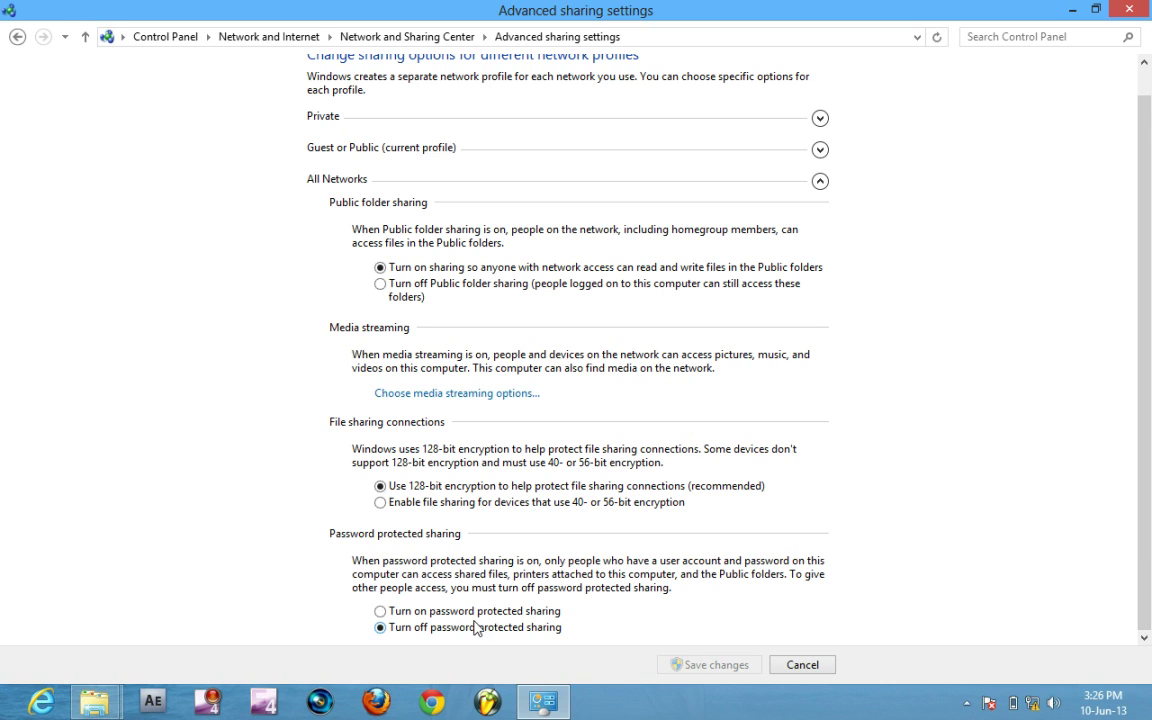
scroll(1149, 410, up, 2)
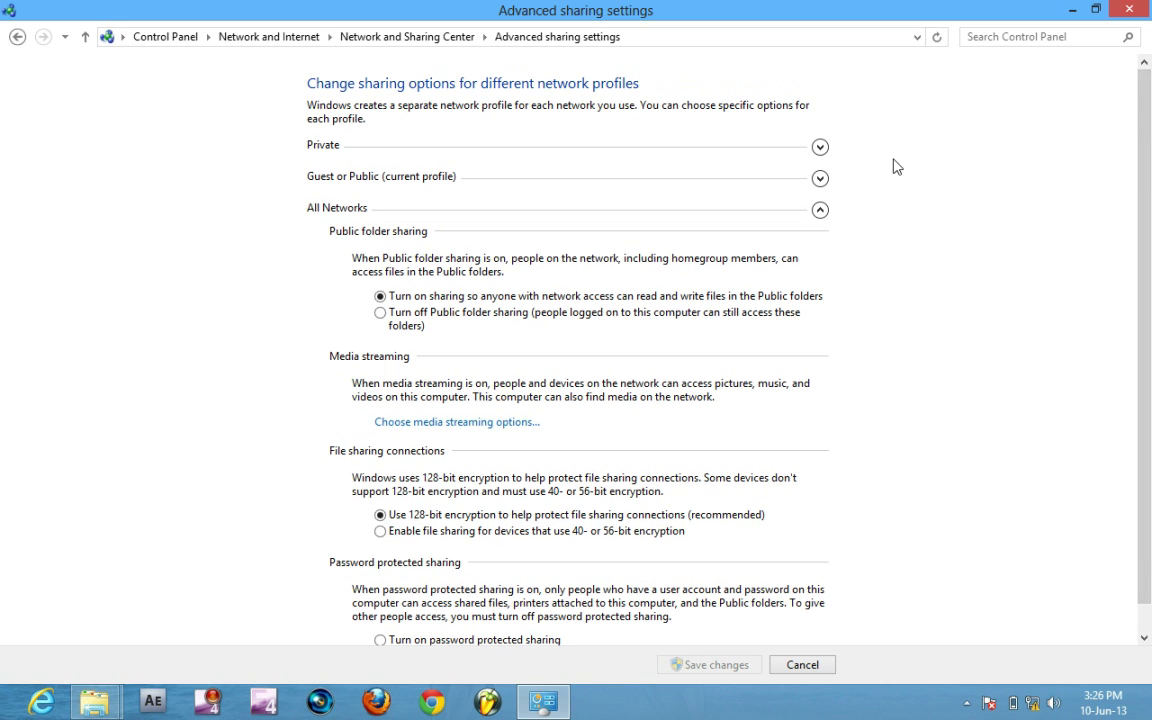
scroll(700, 500, down, 1)
click(380, 627)
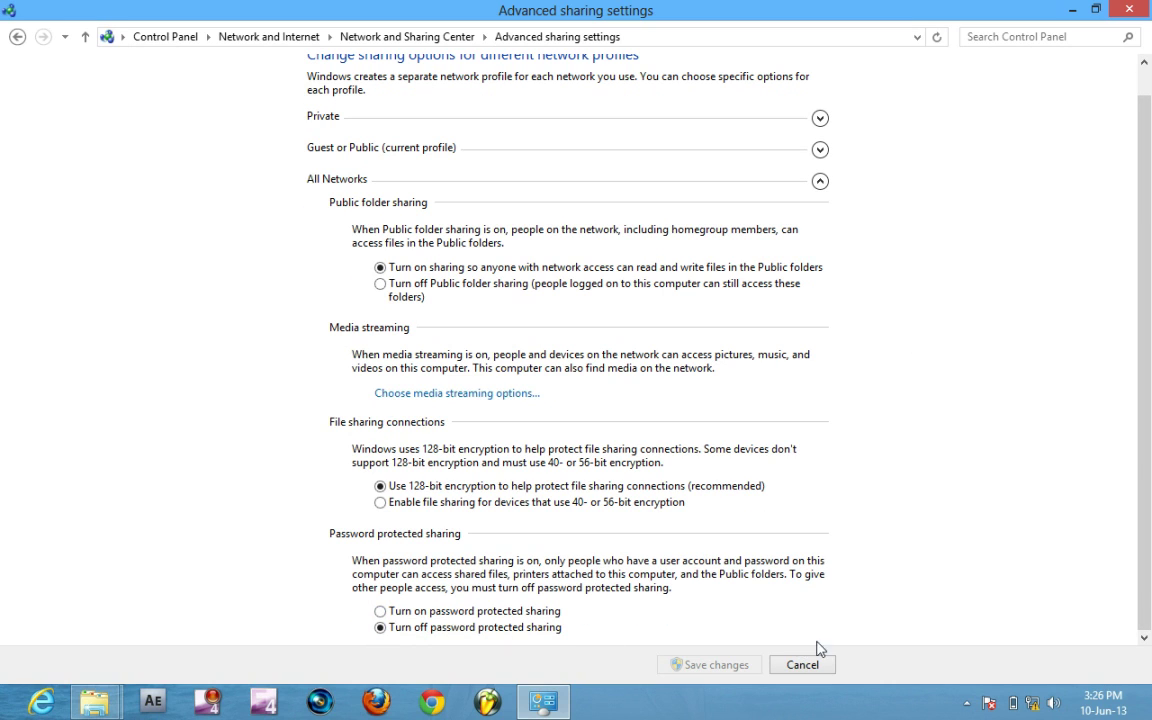
click(1129, 9)
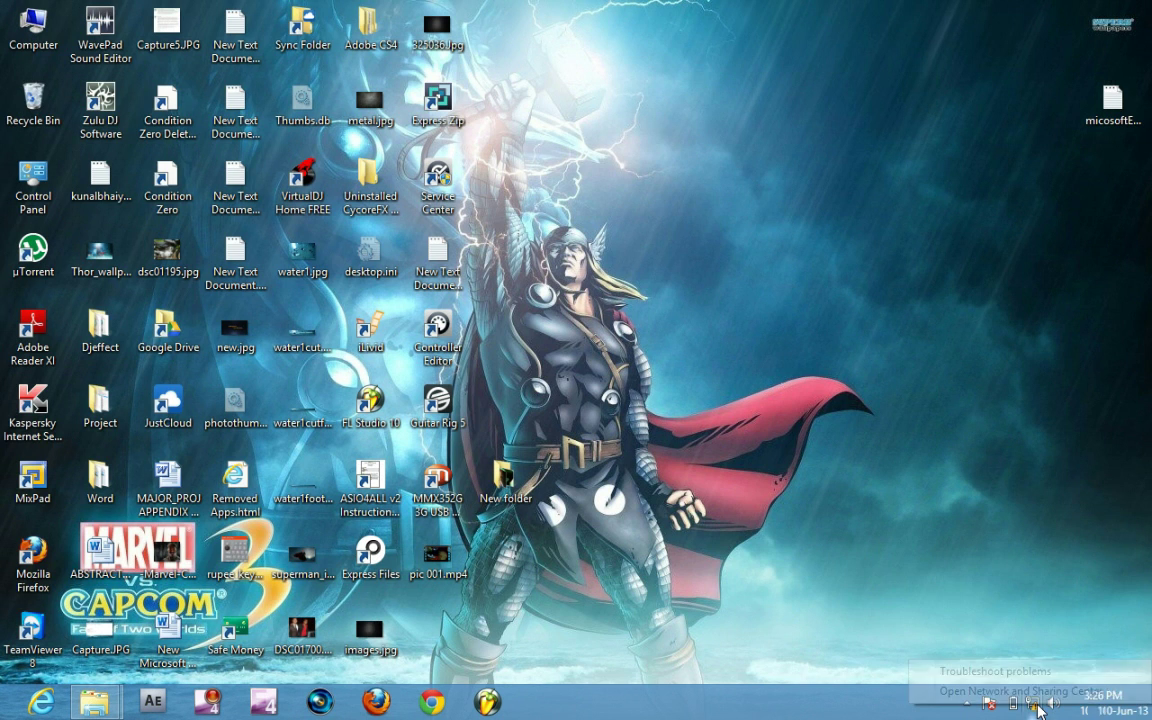
right_click(1033, 703)
- Set Ethernet IPv4 to 192.168.1.1, mask 255.255.255.0, gateway 192.168.1.3, and close the network windows
click(1084, 694)
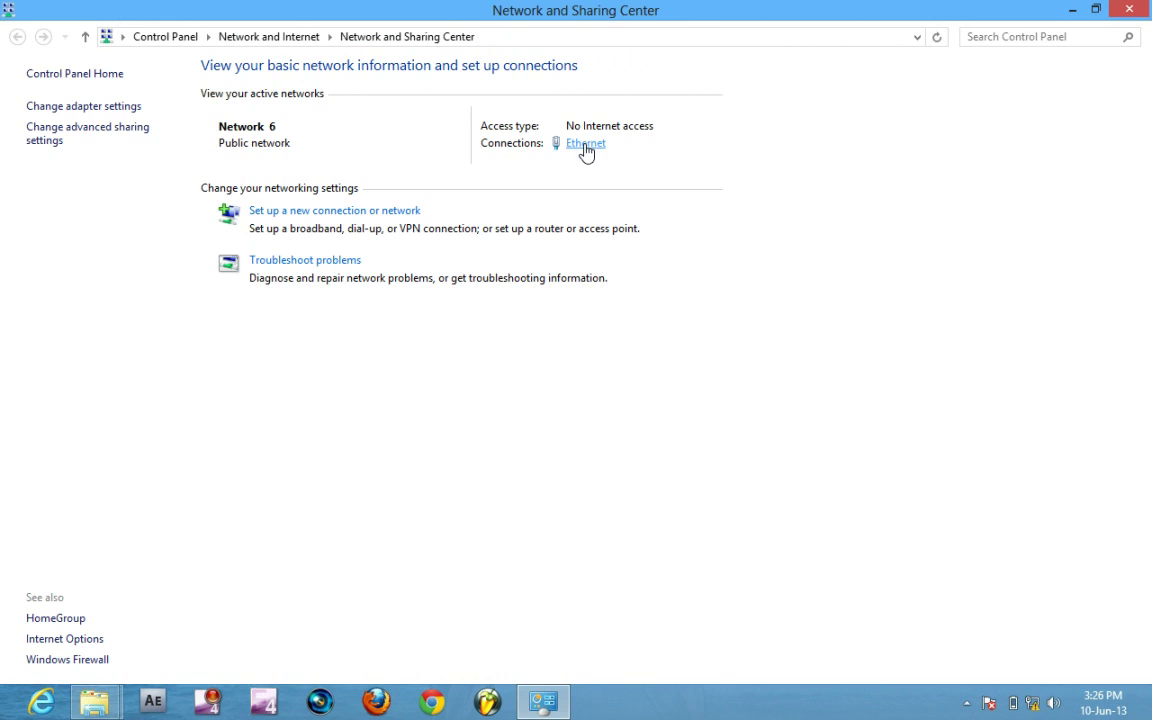
click(586, 148)
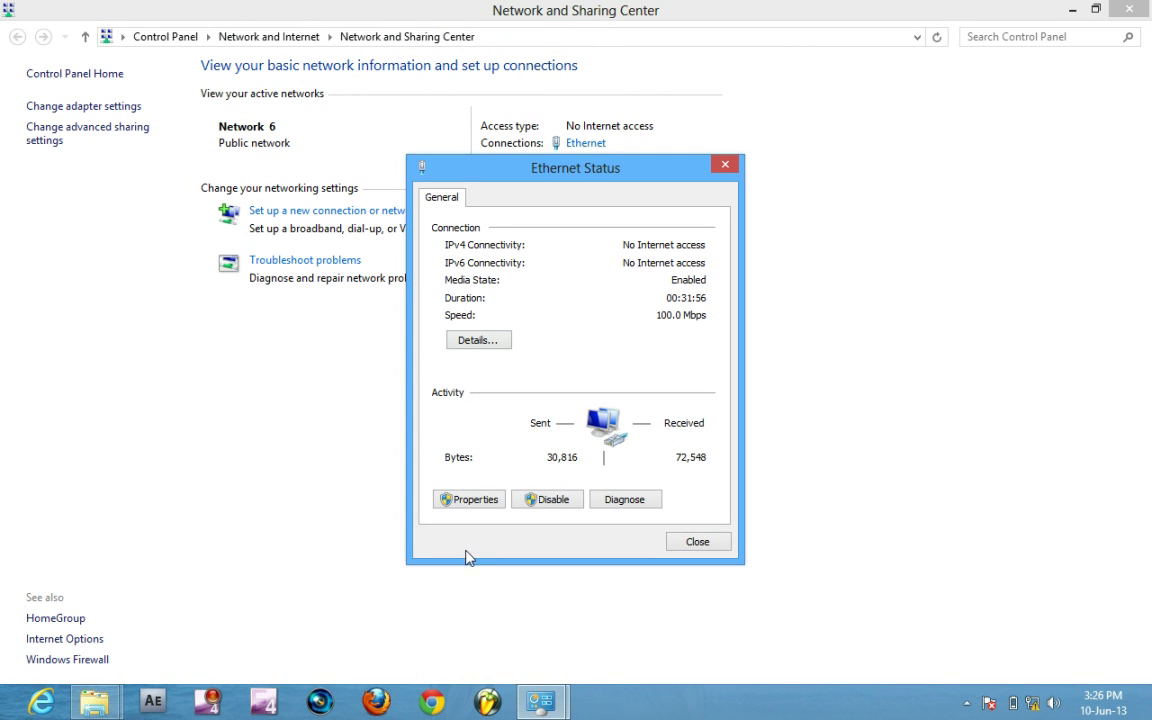
click(466, 501)
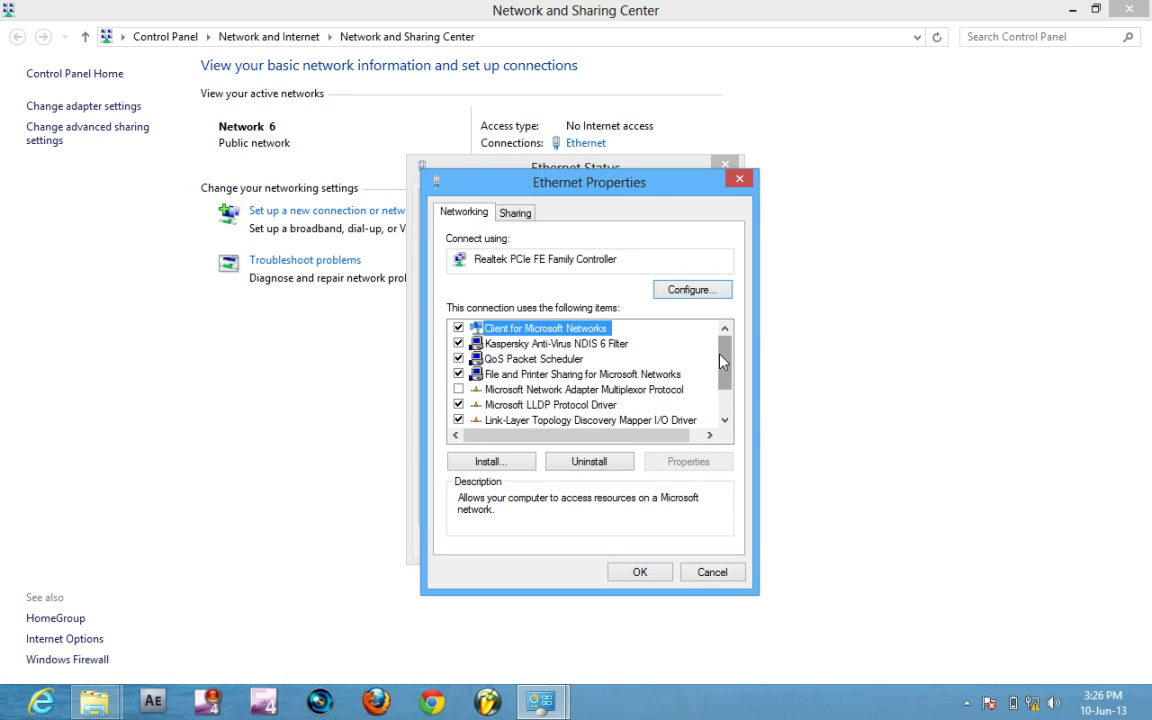
drag(722, 362, 722, 393)
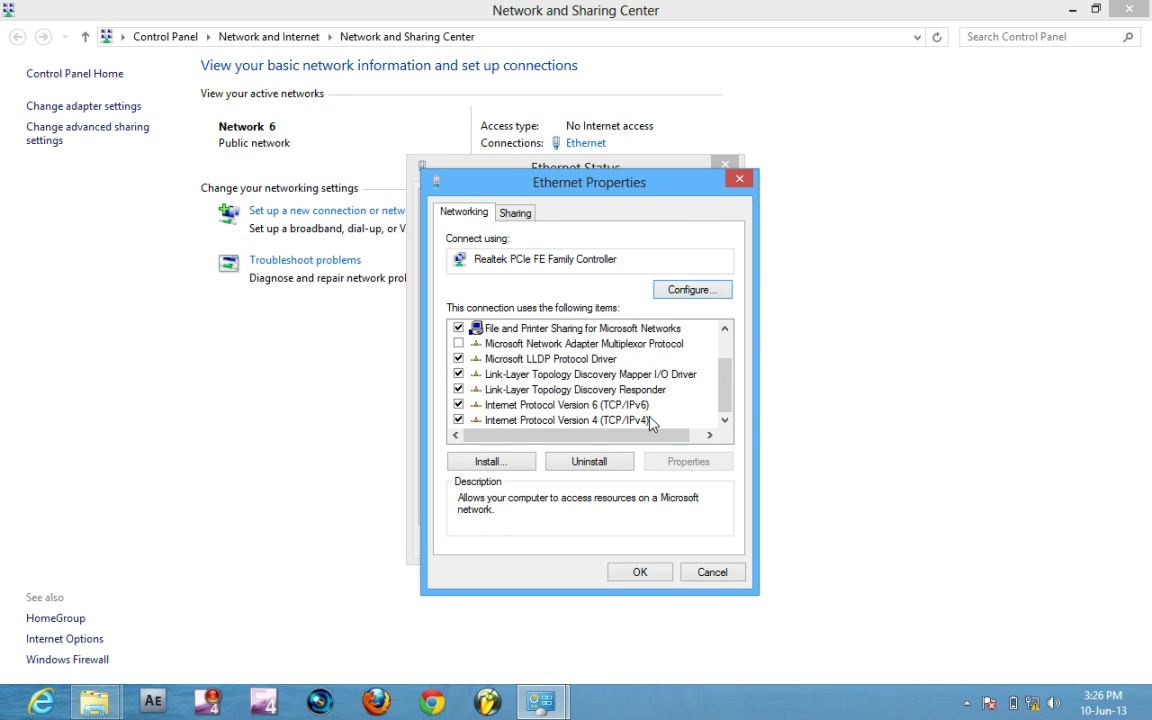
double_click(617, 420)
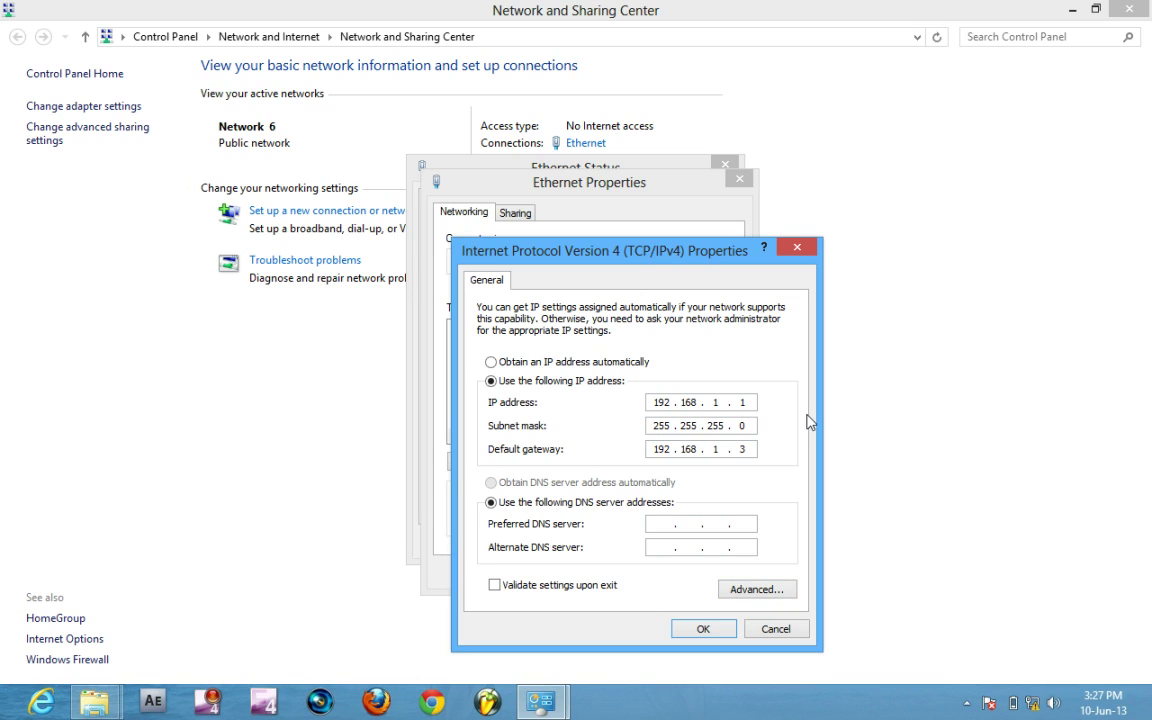
drag(651, 402, 699, 403)
click(712, 628)
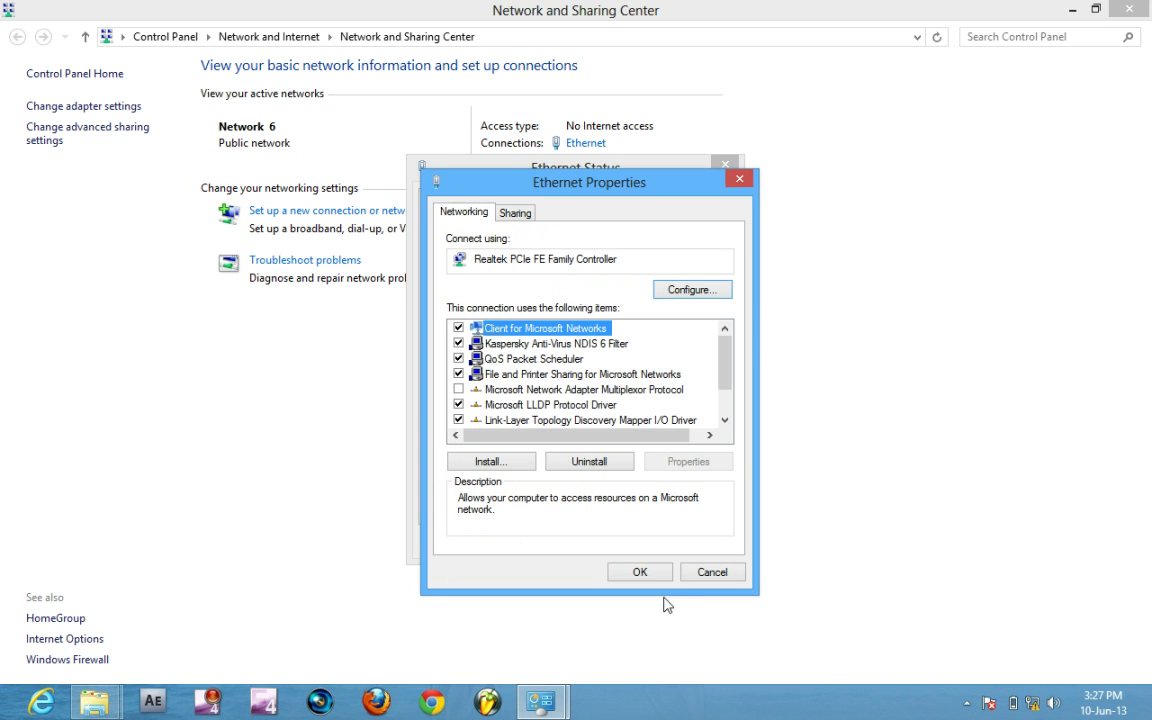
click(643, 572)
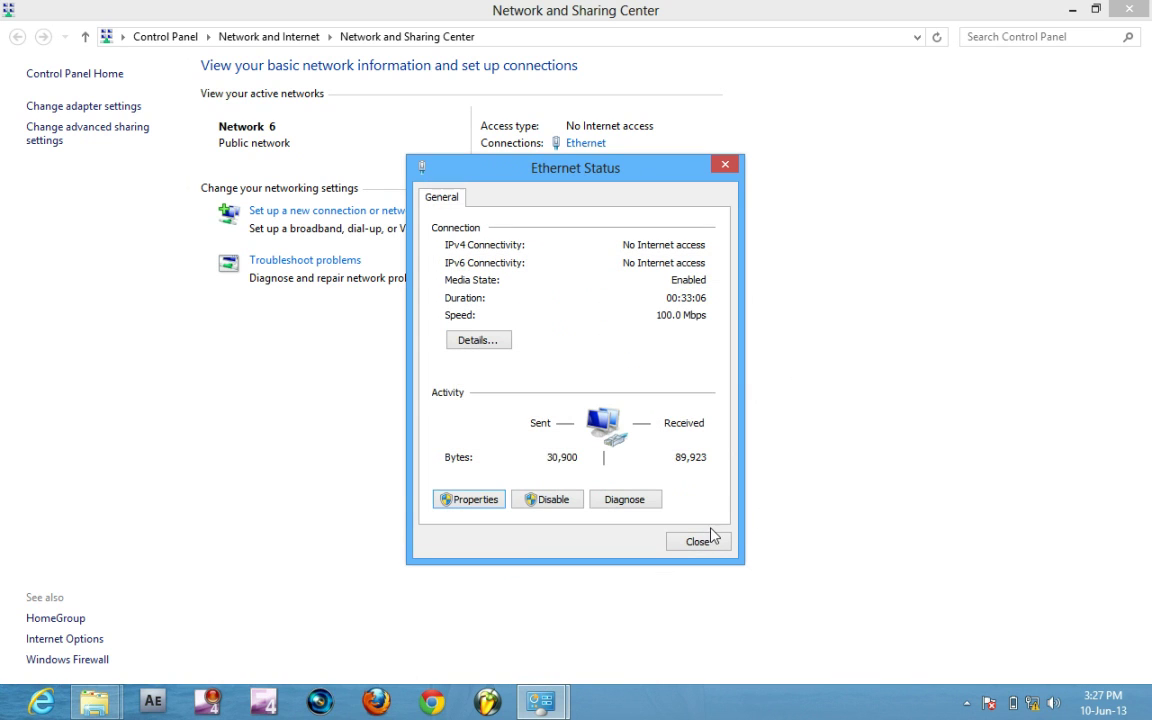
click(710, 543)
click(1147, 8)
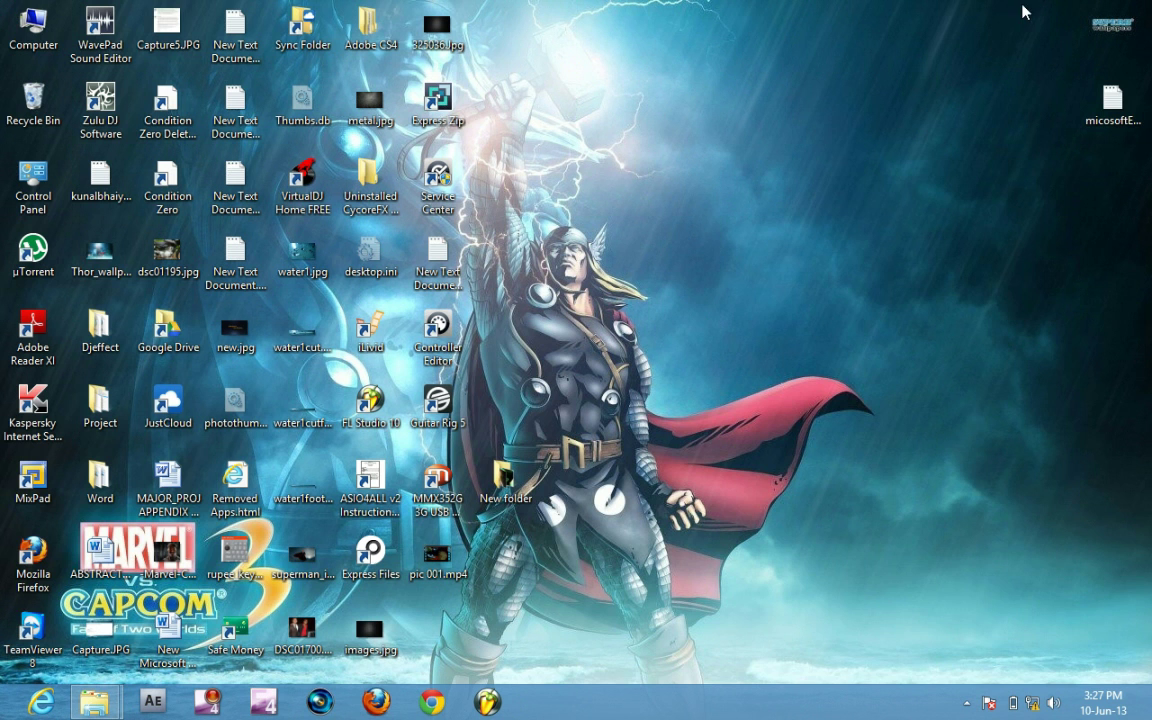
- Browse to the video folder on Local Disk (D:) and select the 2011-08-22 pic folder
double_click(18, 45)
click(314, 233)
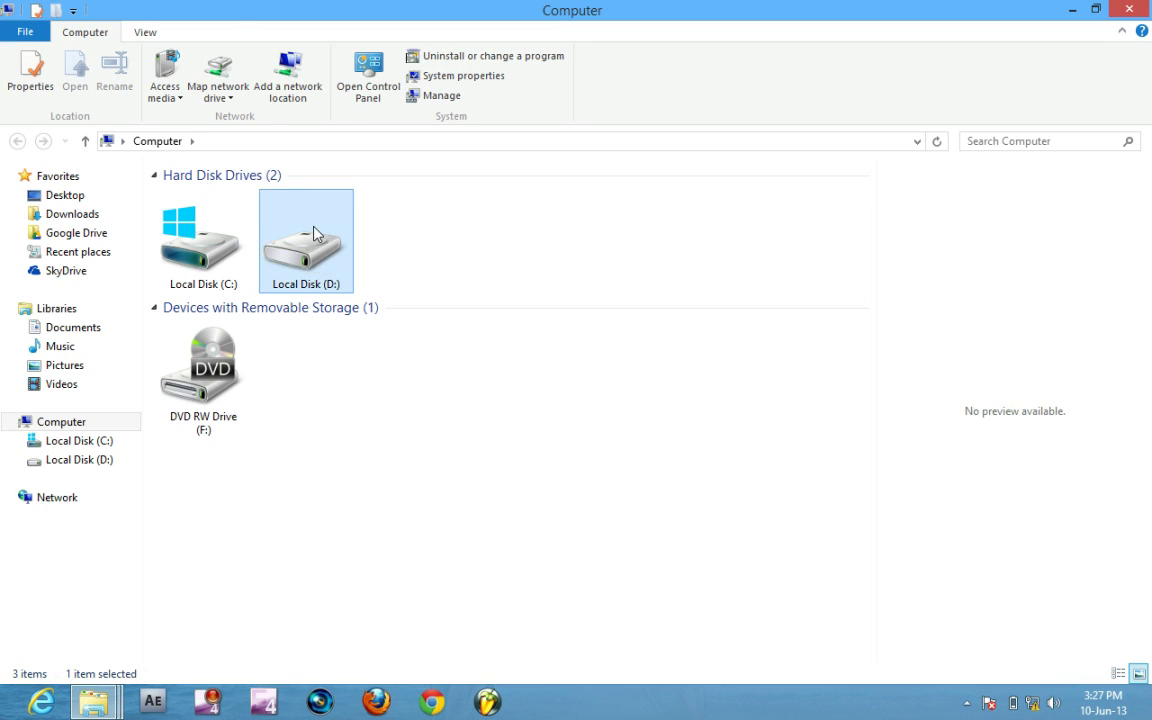
double_click(314, 233)
scroll(305, 373, down, 10)
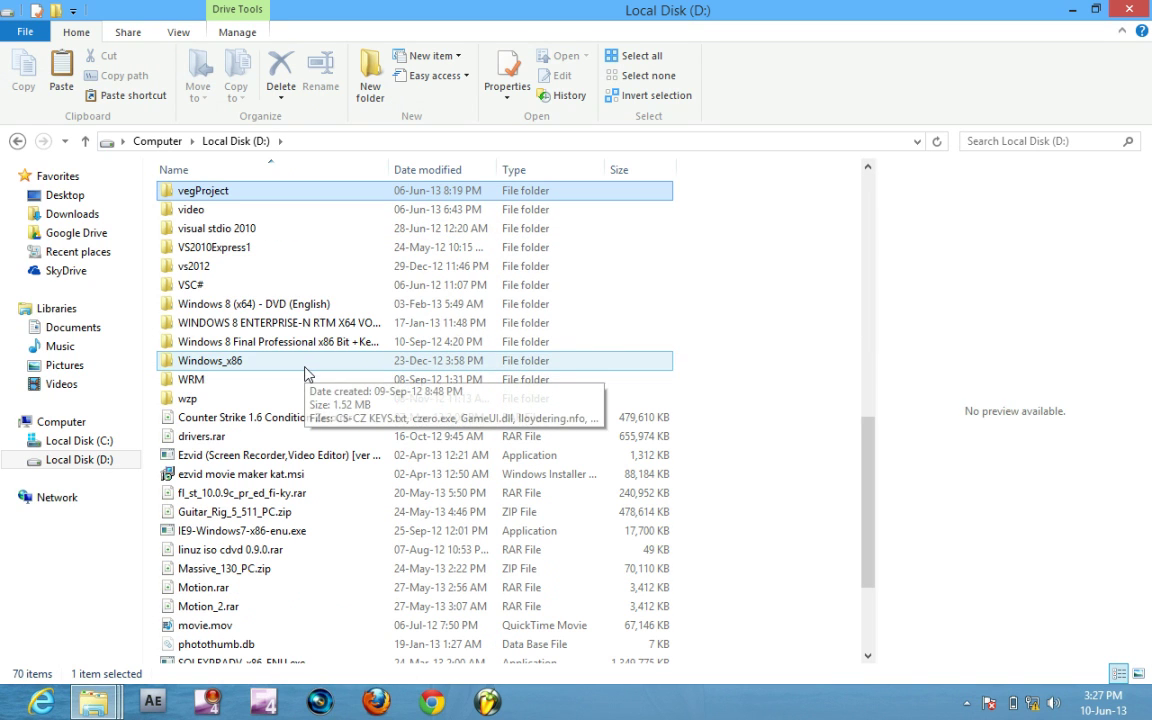
click(222, 216)
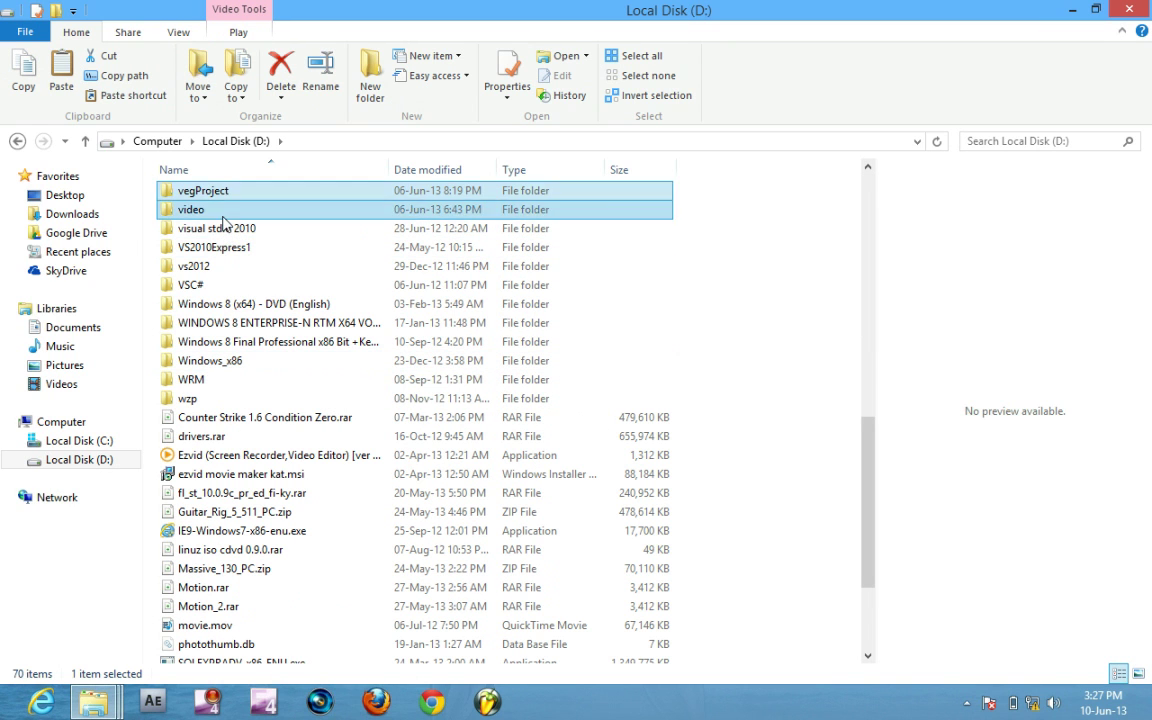
double_click(222, 216)
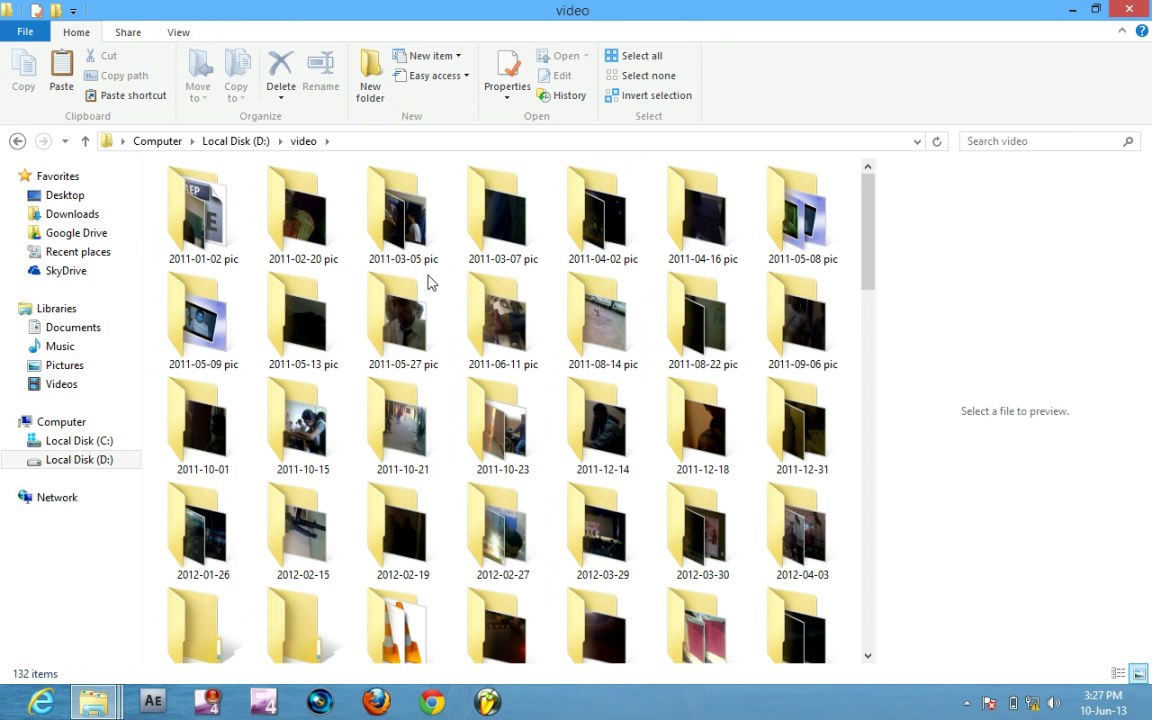
drag(869, 265, 869, 281)
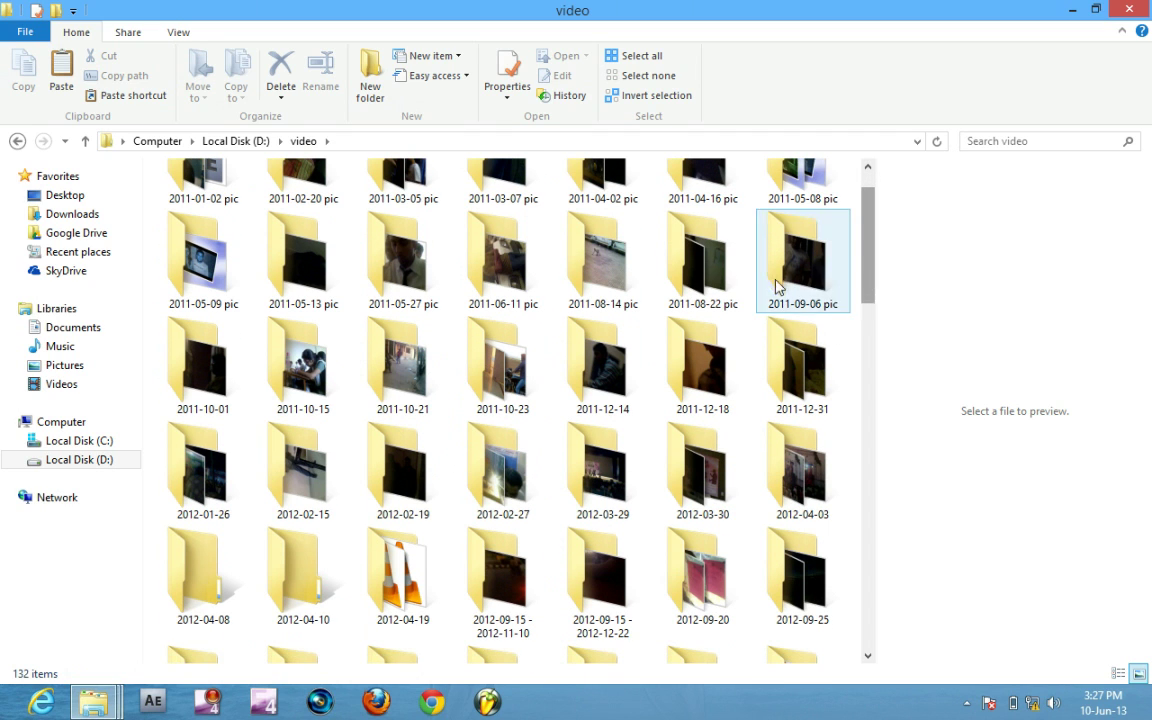
click(718, 272)
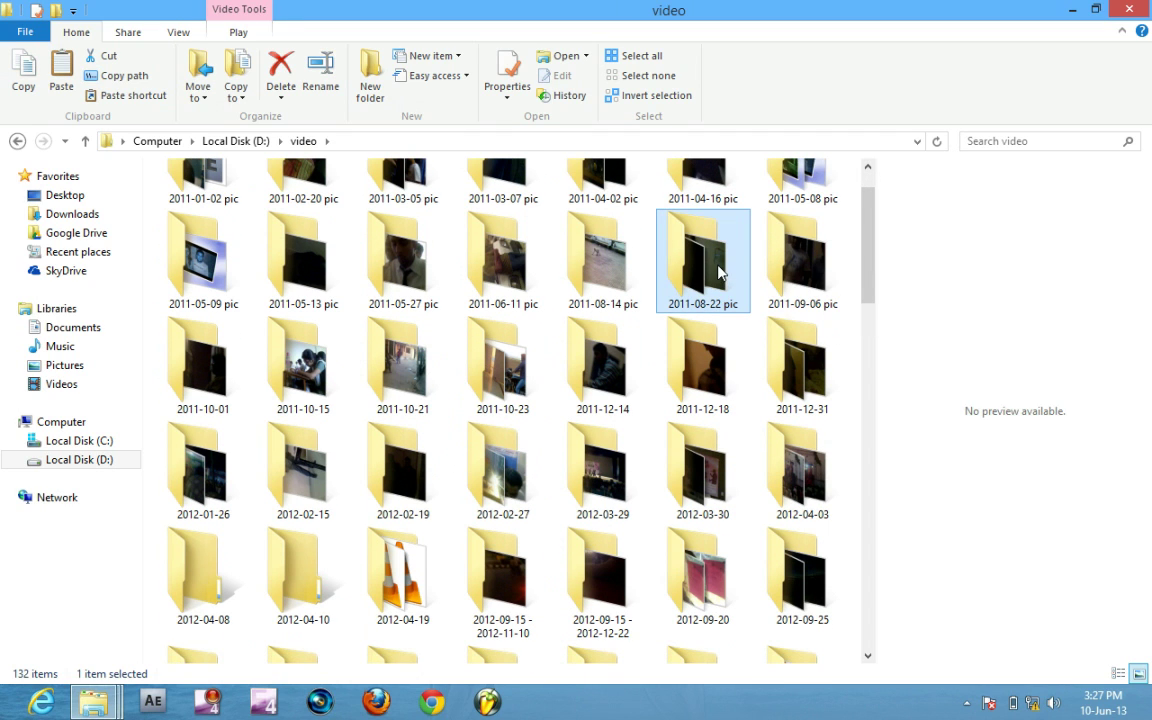
double_click(717, 266)
- Add Everyone to the folder's specific-people sharing list with Read/Write permission
right_click(717, 265)
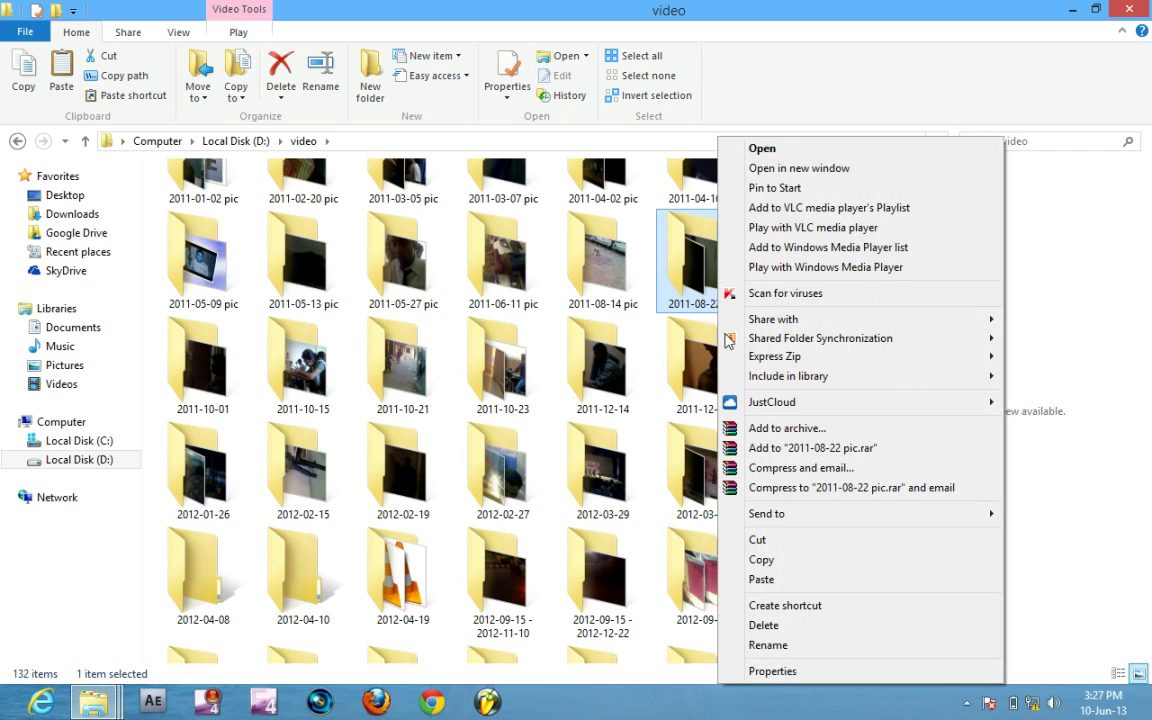
mouse_move(773, 319)
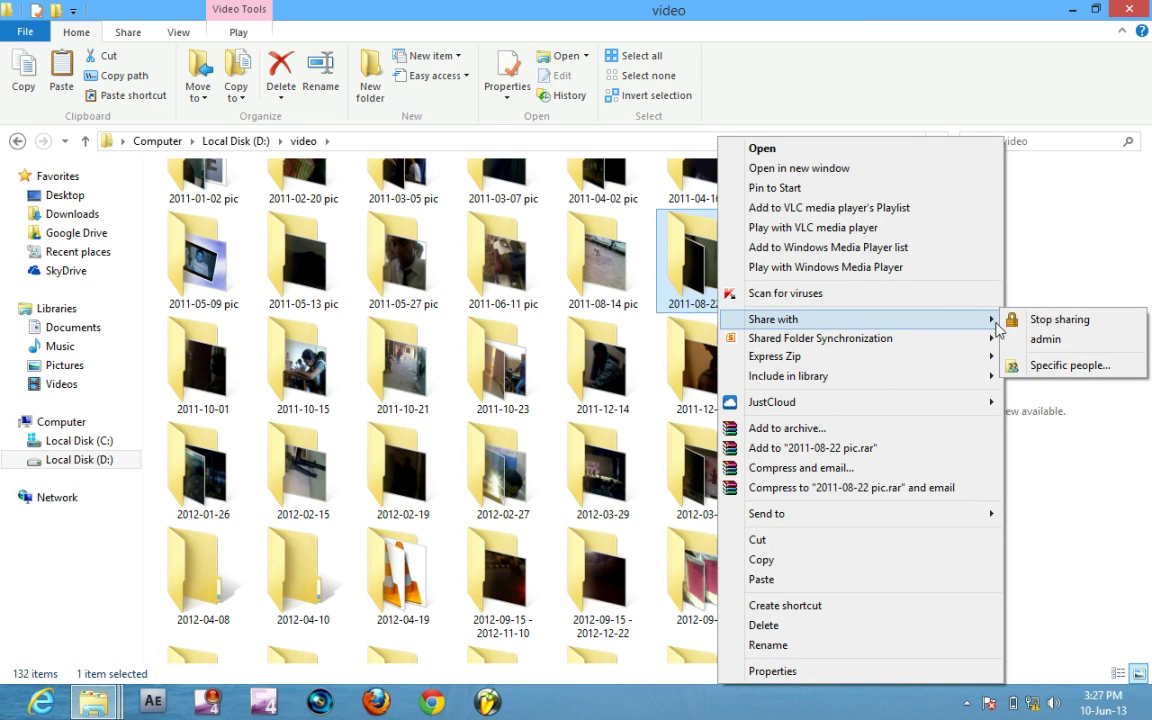
click(1035, 368)
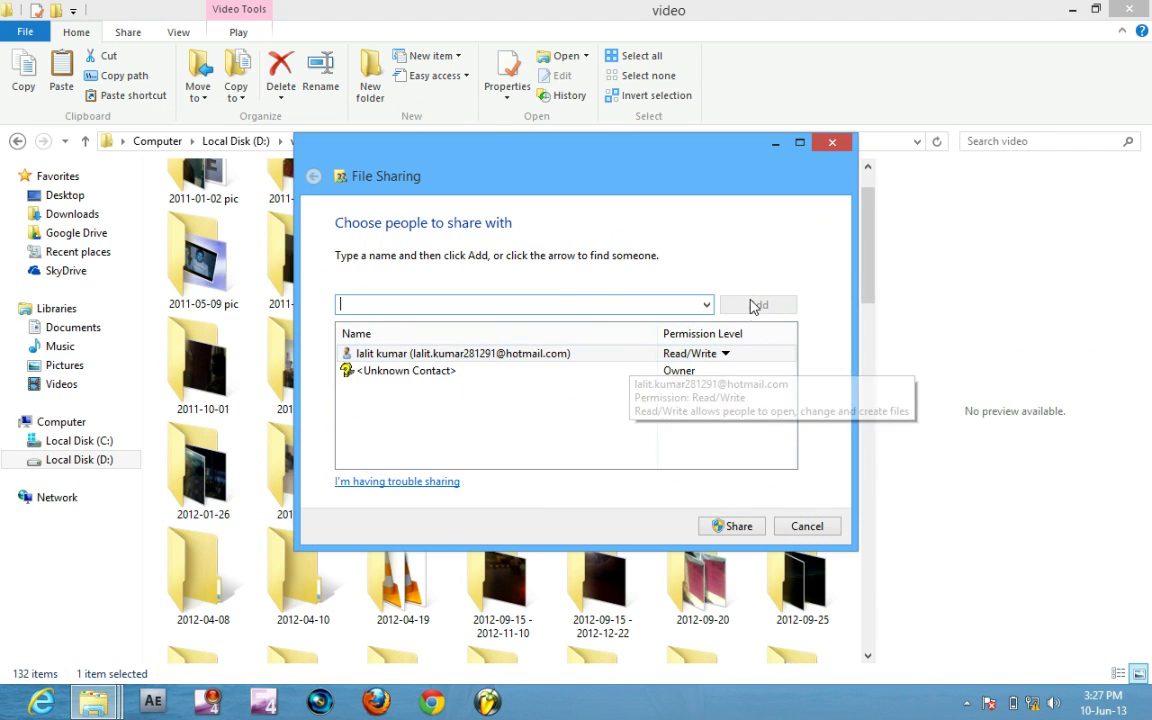
click(707, 305)
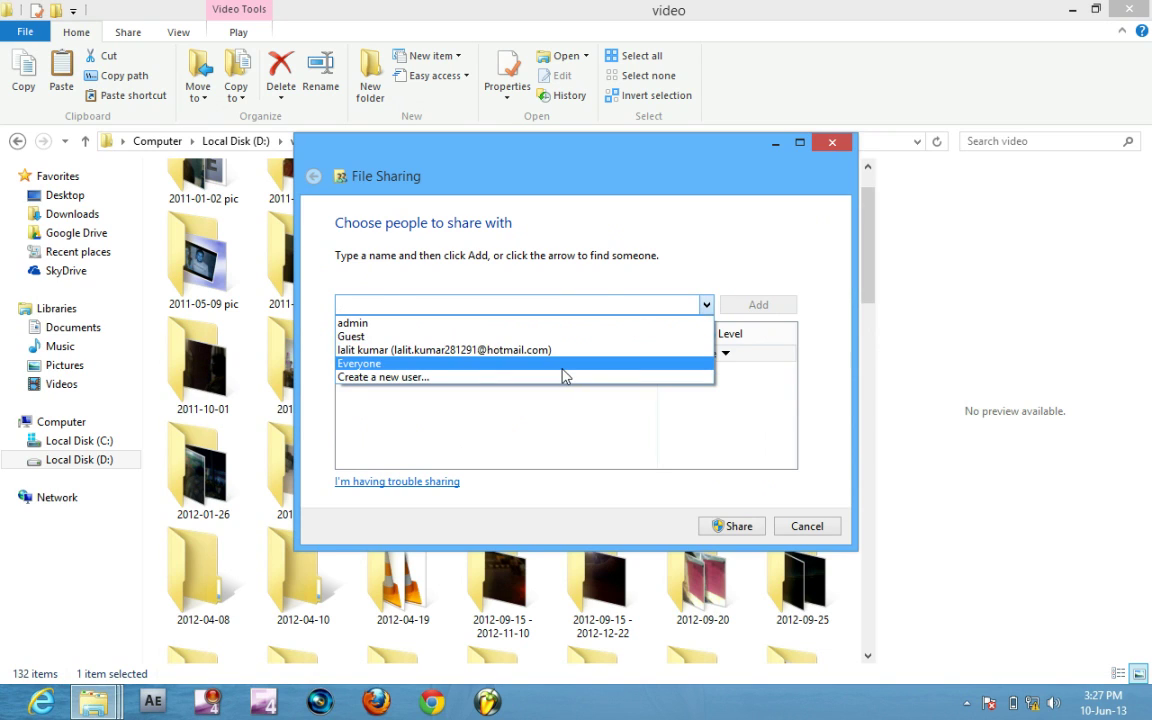
click(563, 368)
click(742, 305)
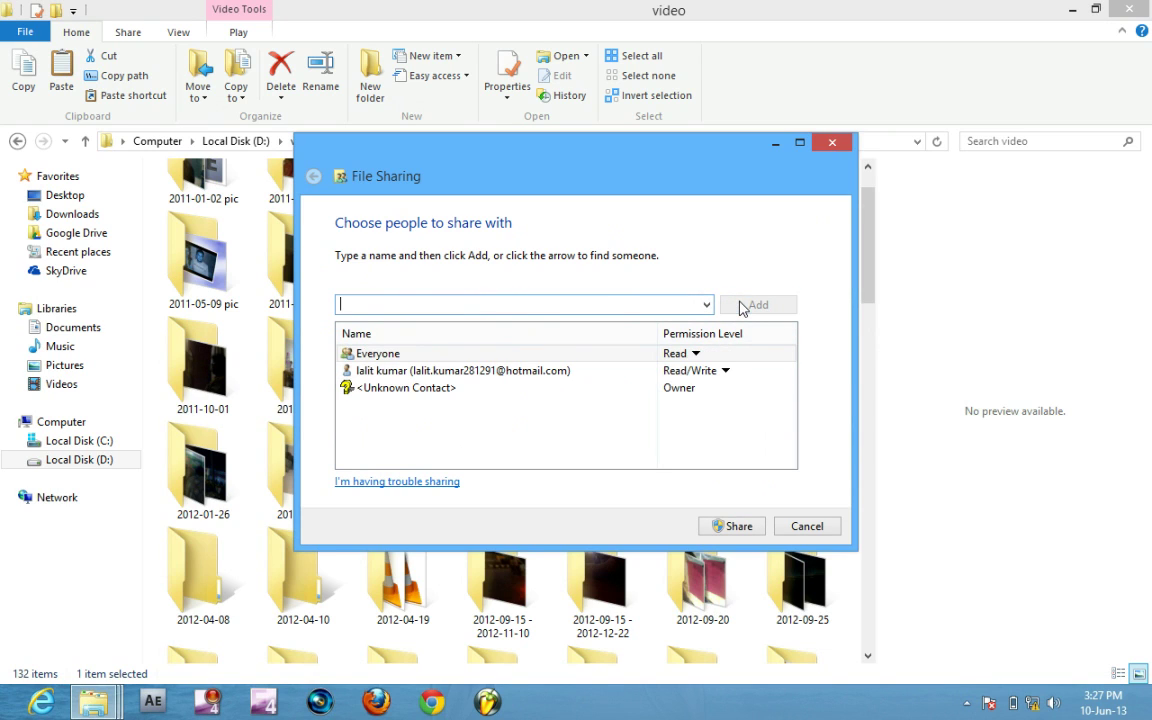
click(695, 354)
click(742, 378)
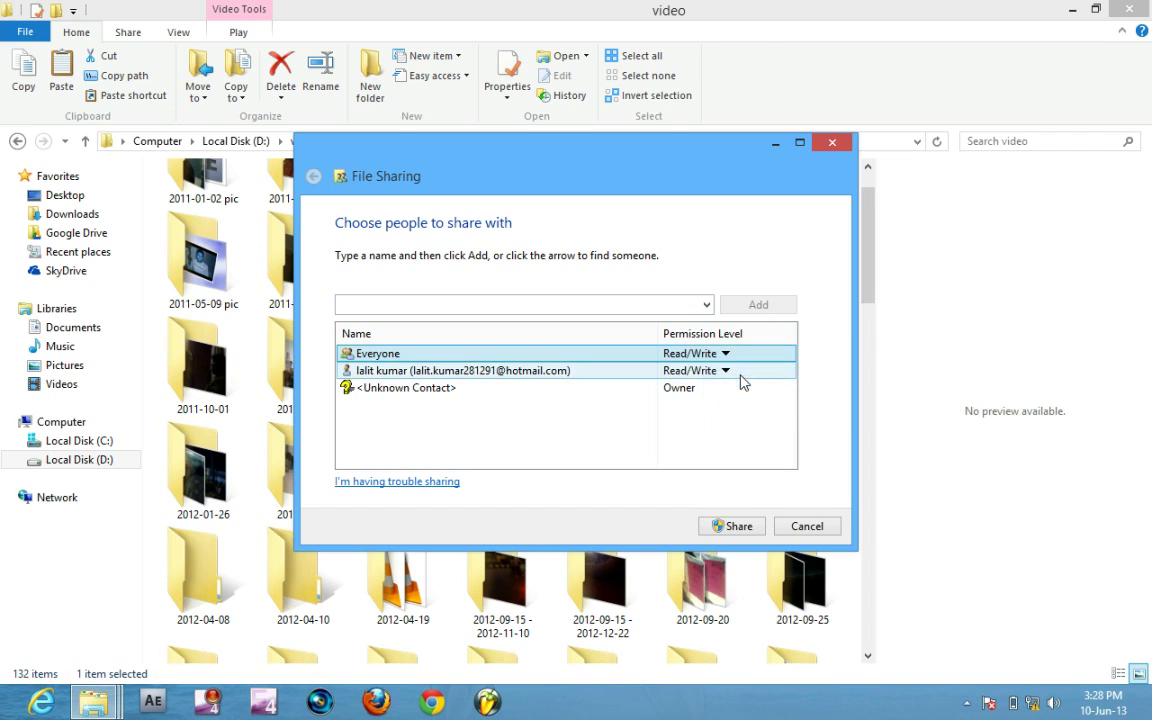
click(745, 525)
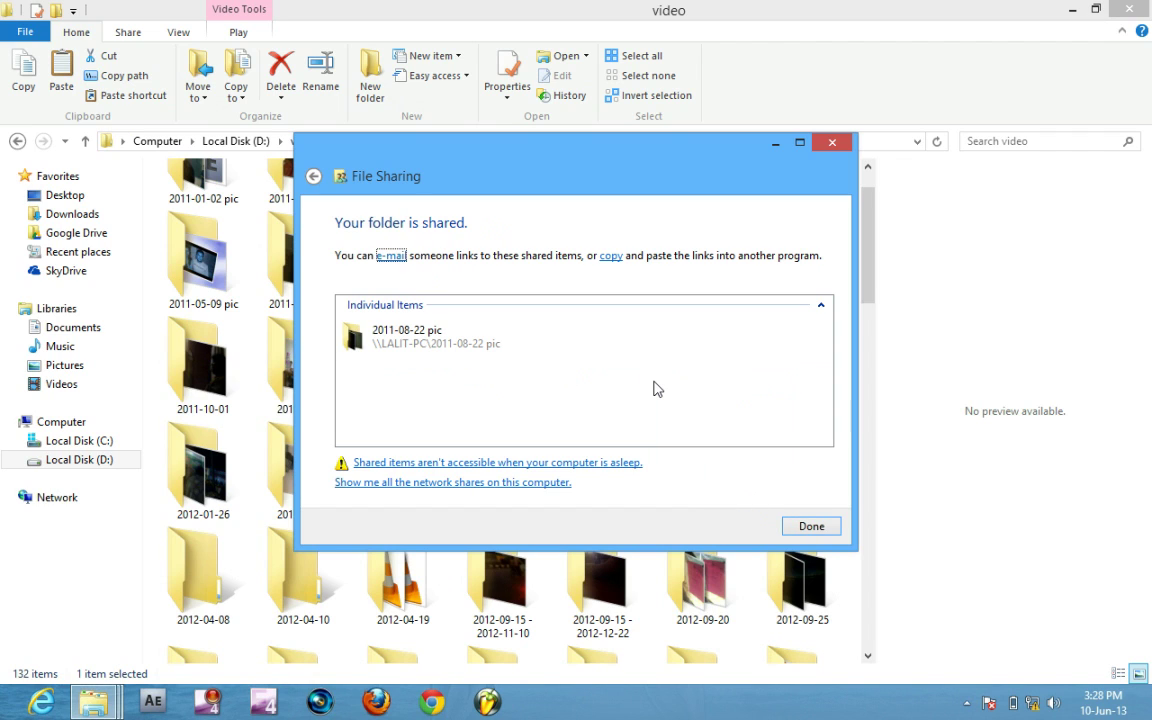
click(815, 528)
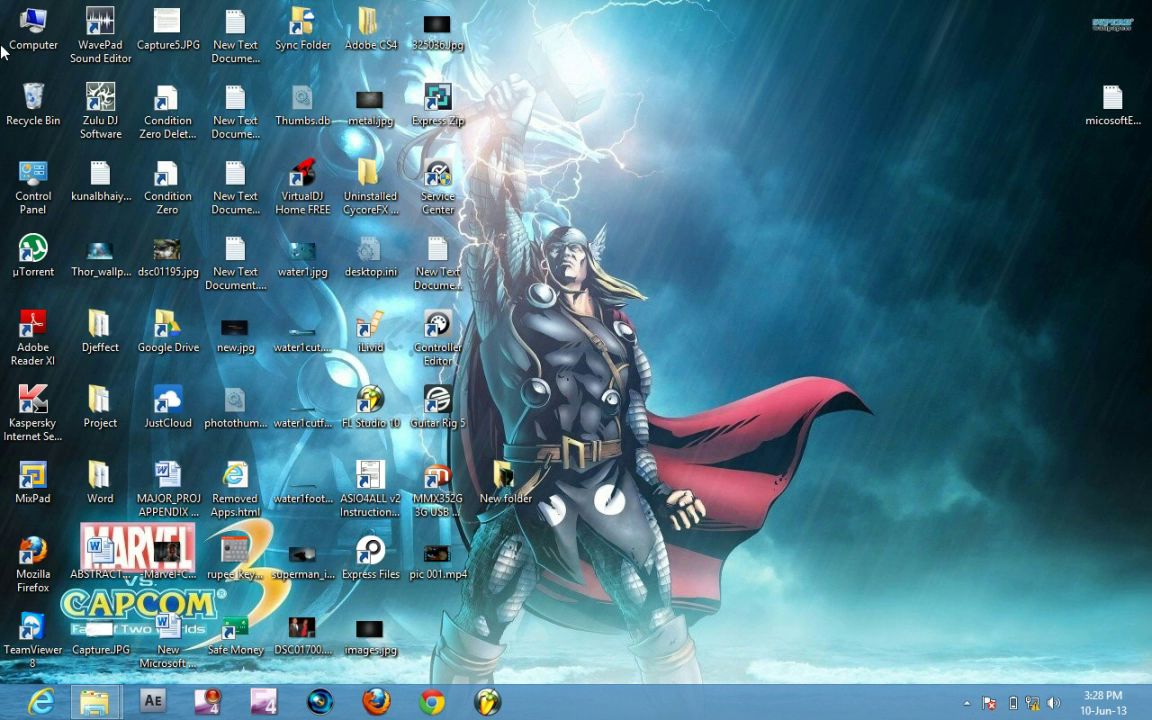
- Browse Network to LALIT-PC and open its shared 2011-08-22 pic folder
double_click(33, 40)
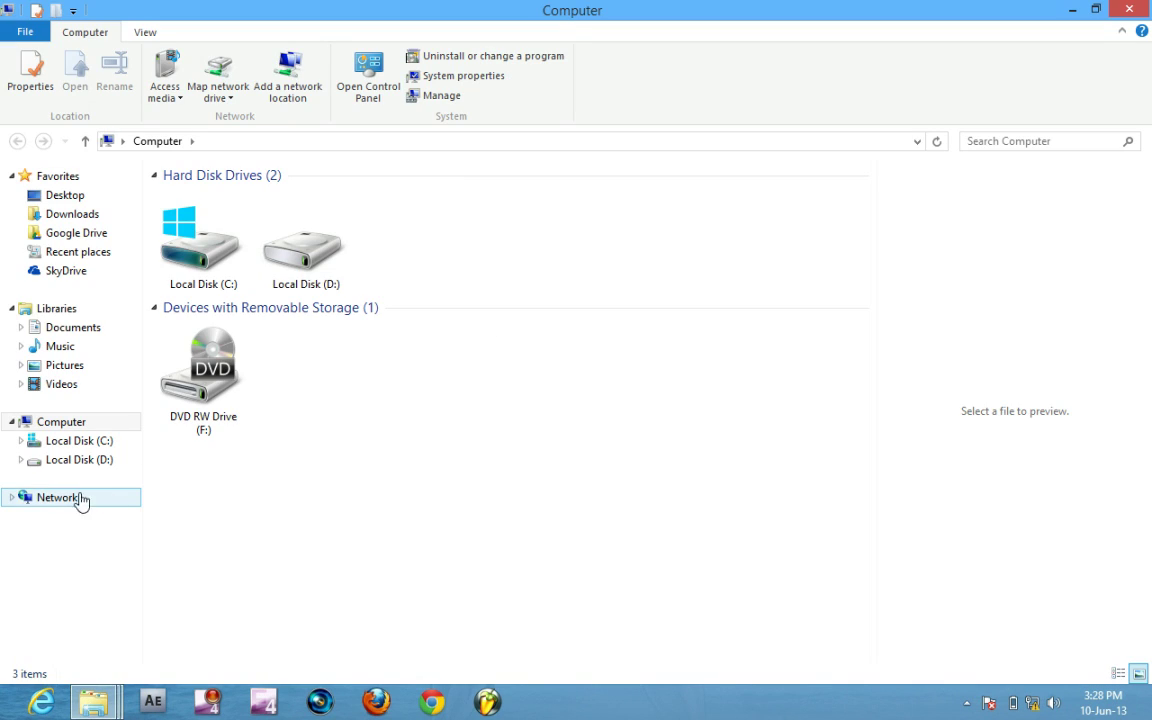
click(68, 500)
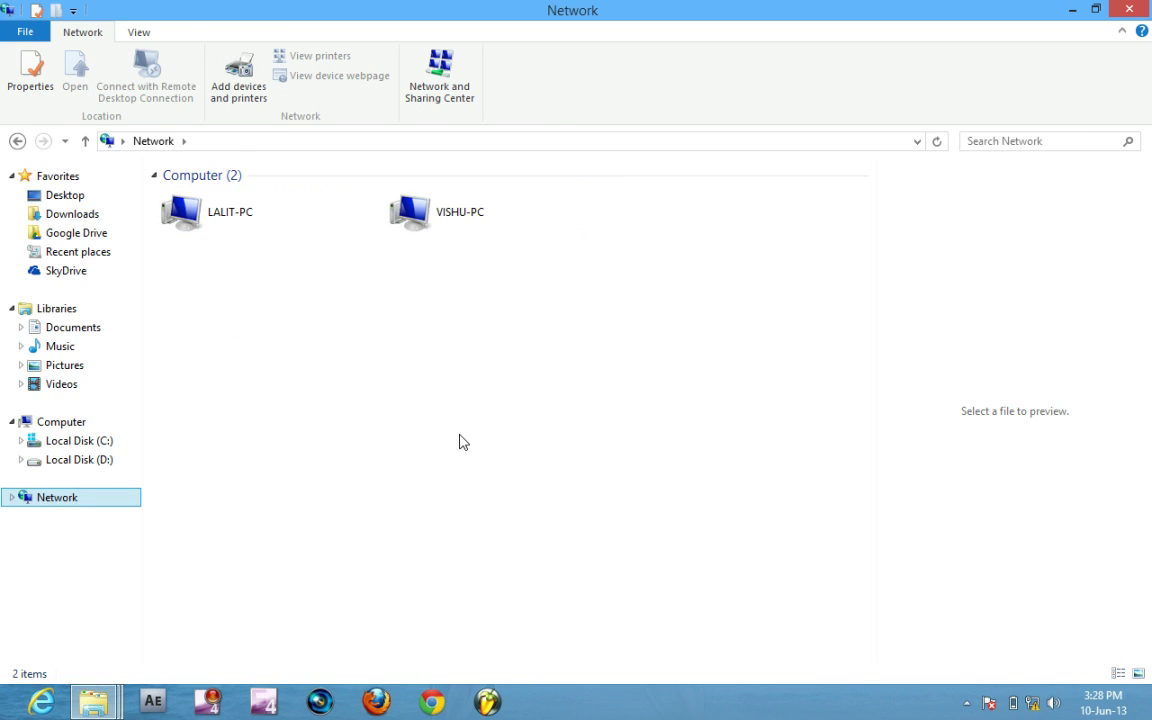
click(217, 217)
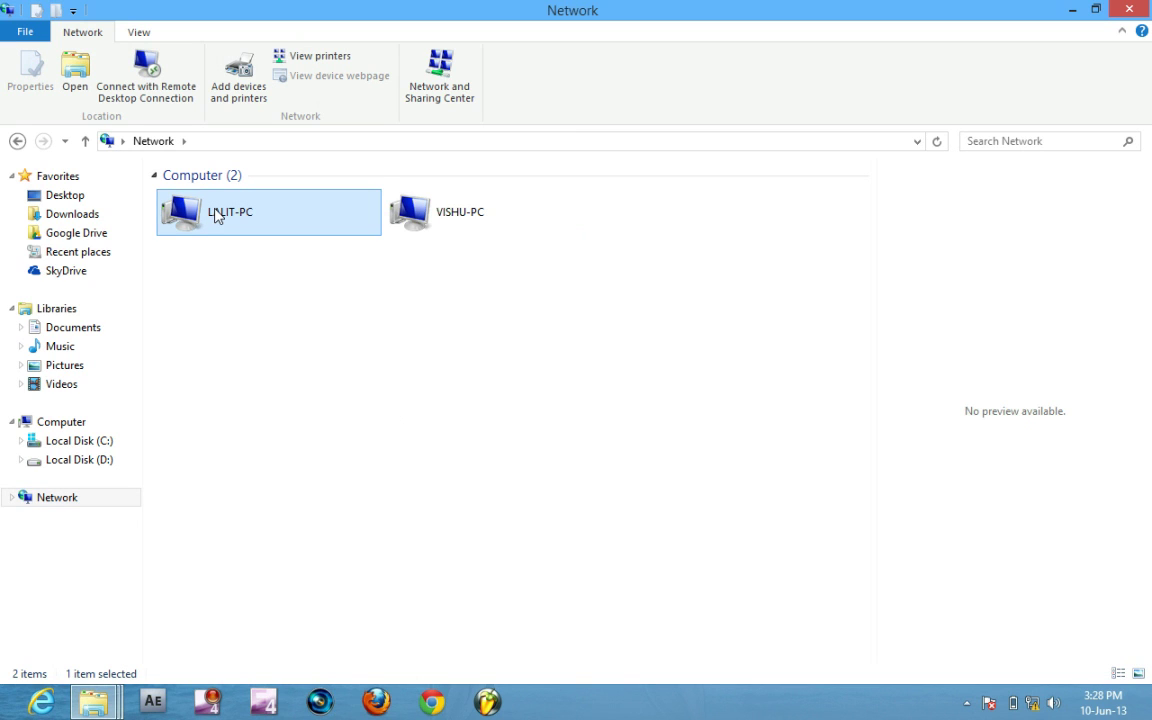
double_click(216, 216)
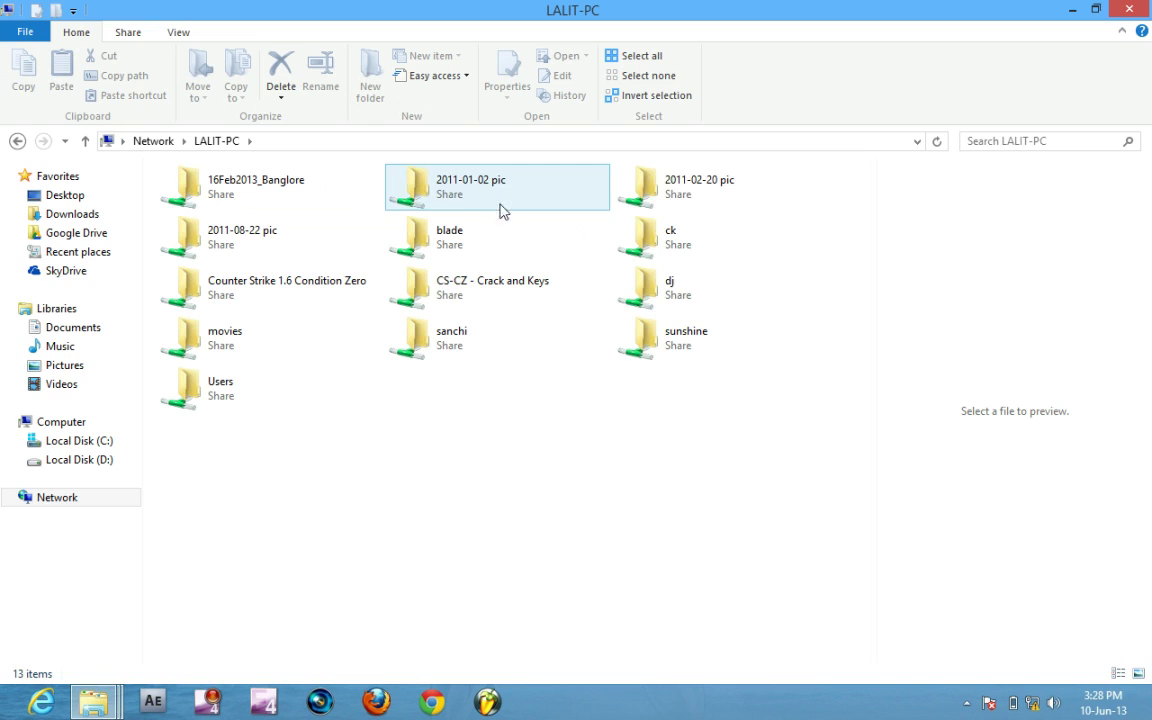
click(235, 235)
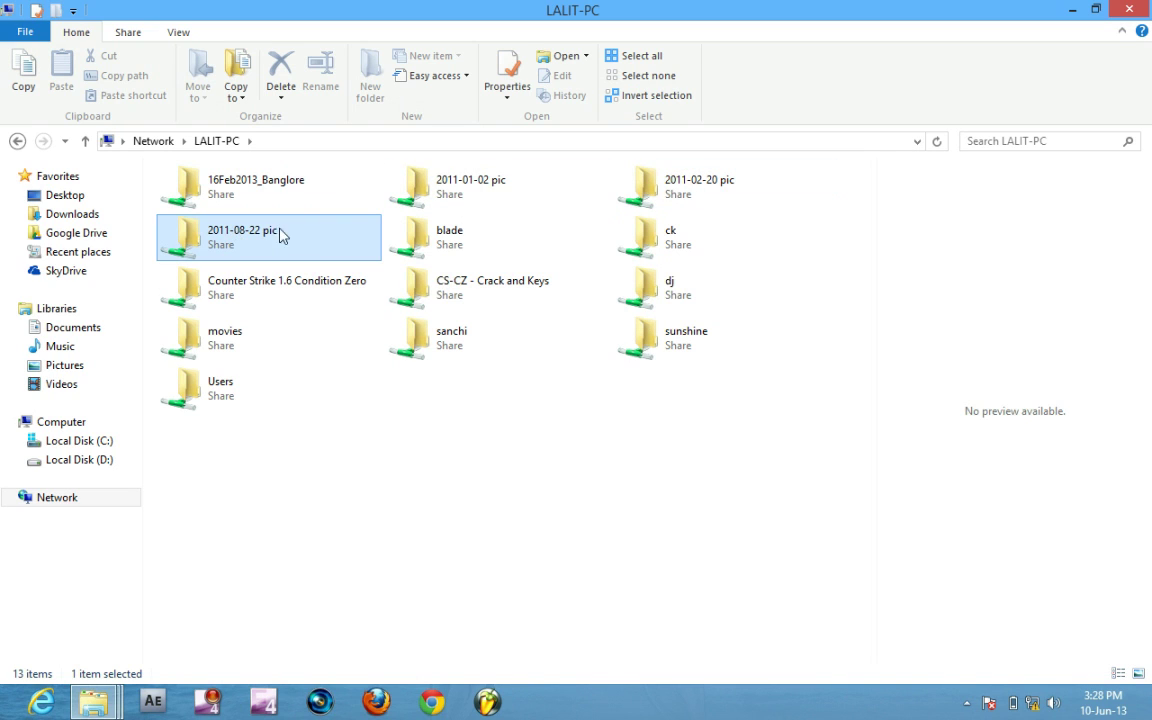
double_click(276, 238)
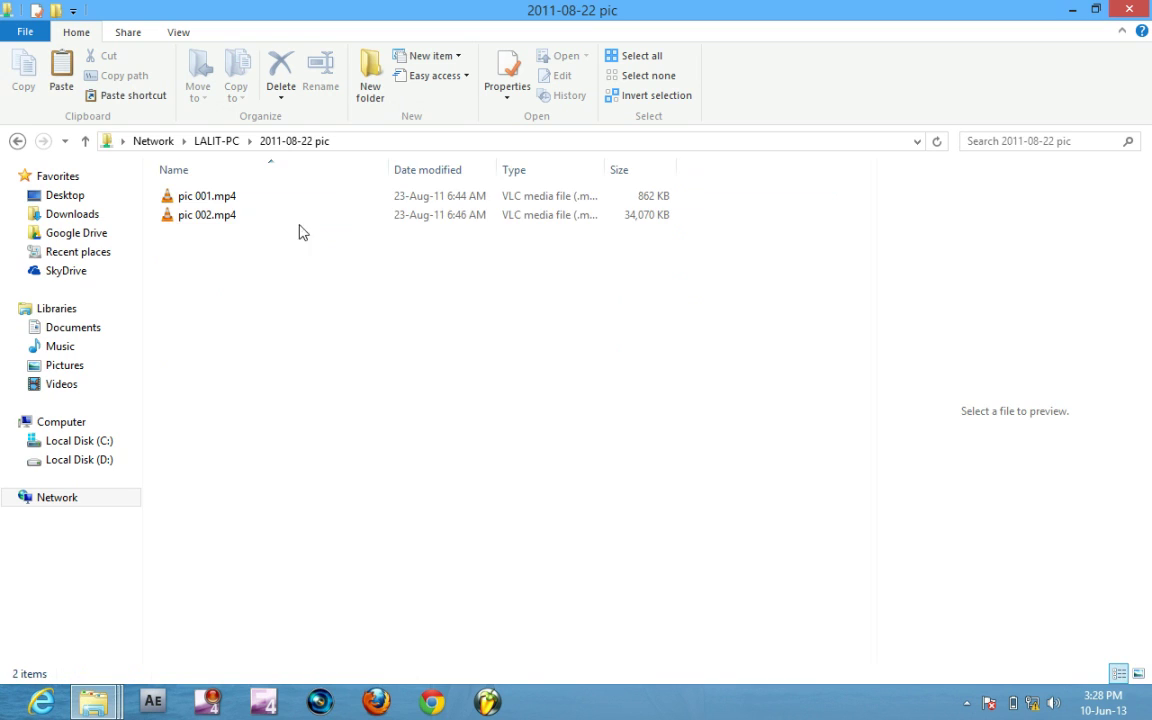
- Paste pic 001.mp4 and pic 002.mp4 from LALIT-PC into the root of Local Disk (D:)
drag(226, 238, 229, 197)
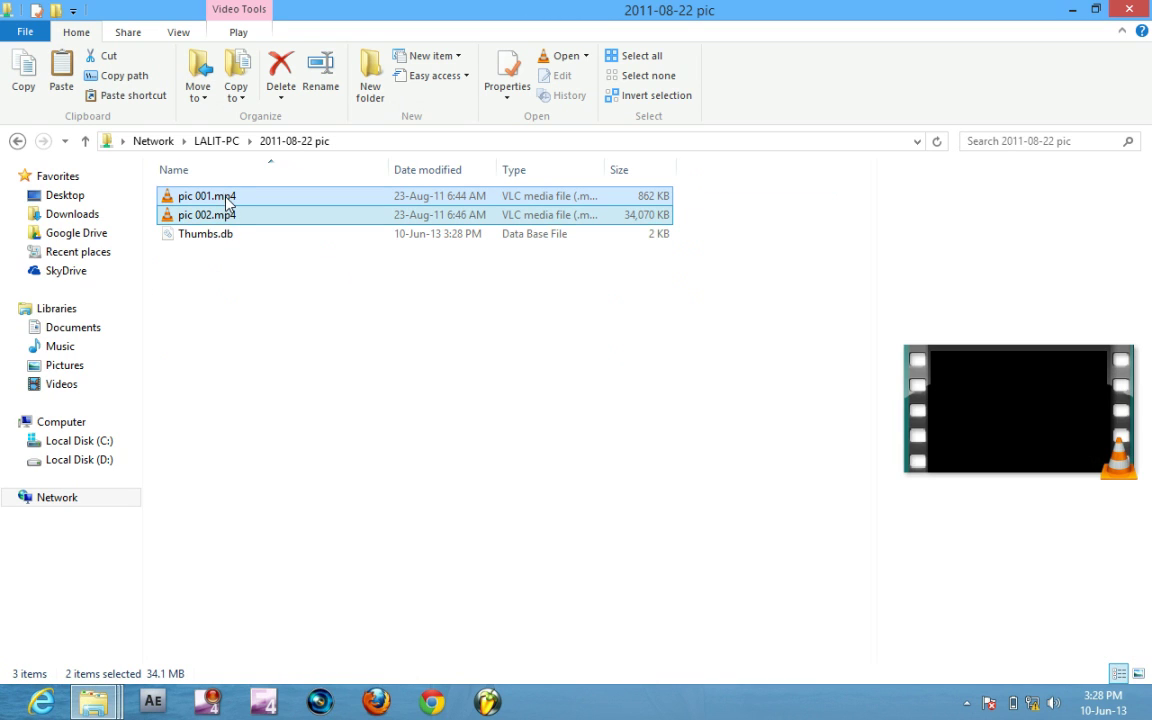
click(103, 463)
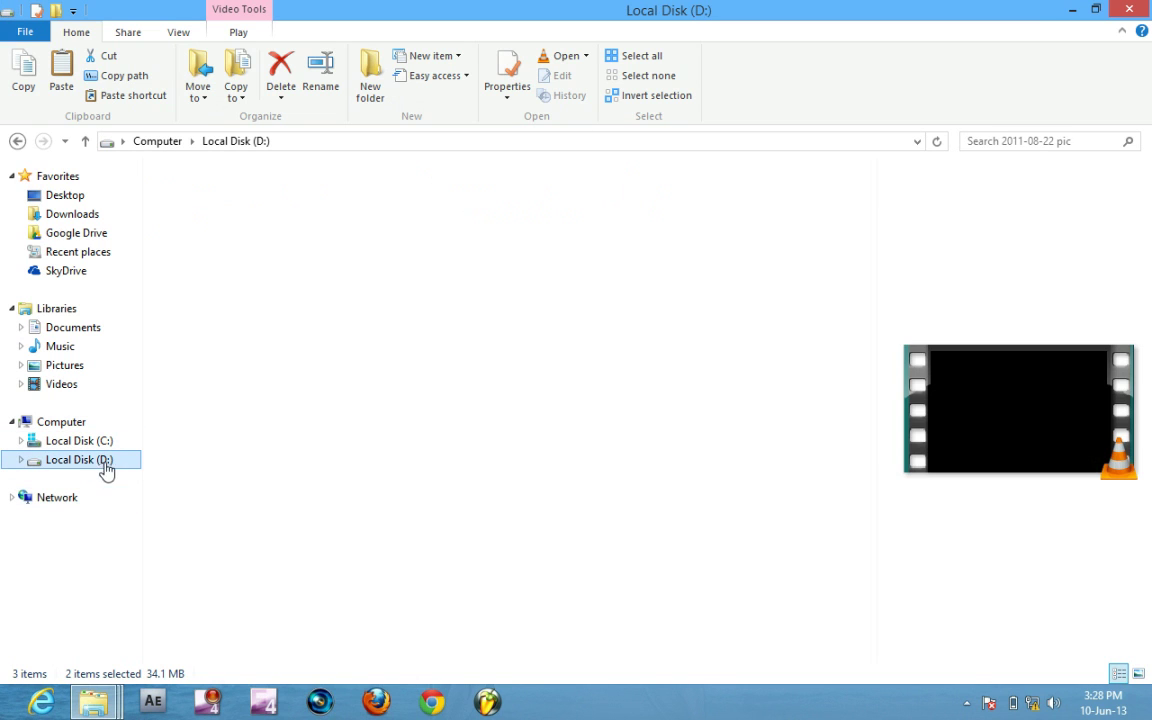
drag(856, 245, 857, 620)
right_click(784, 492)
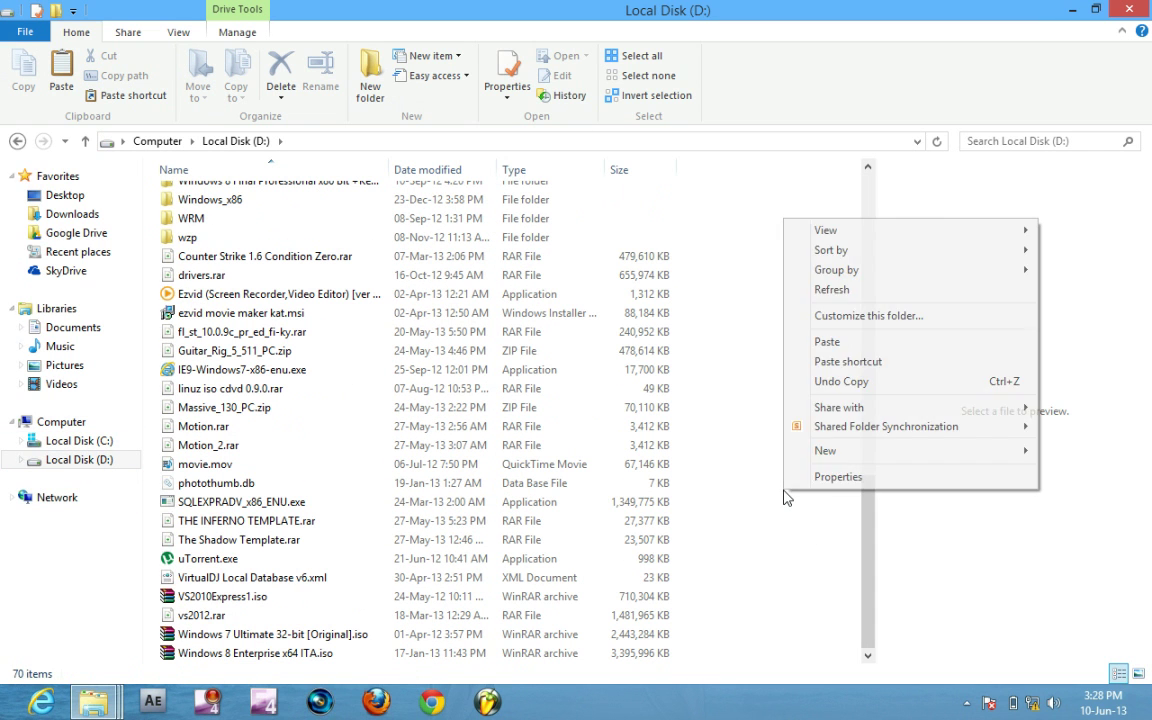
click(866, 341)
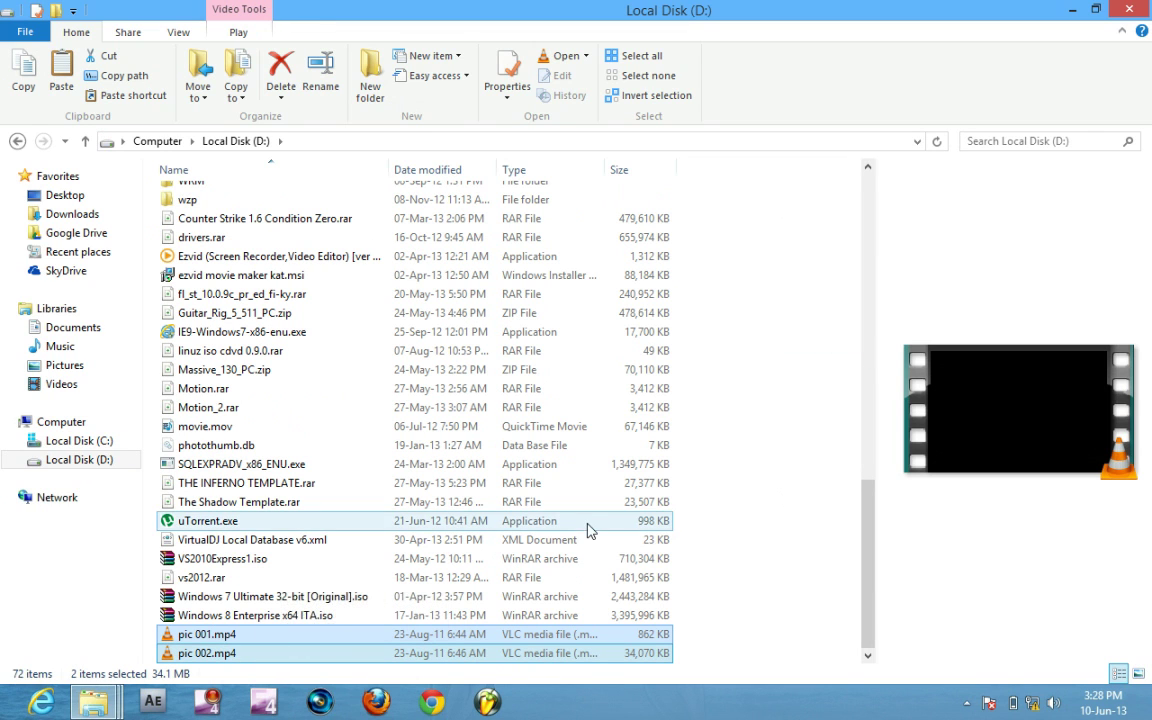
click(785, 472)
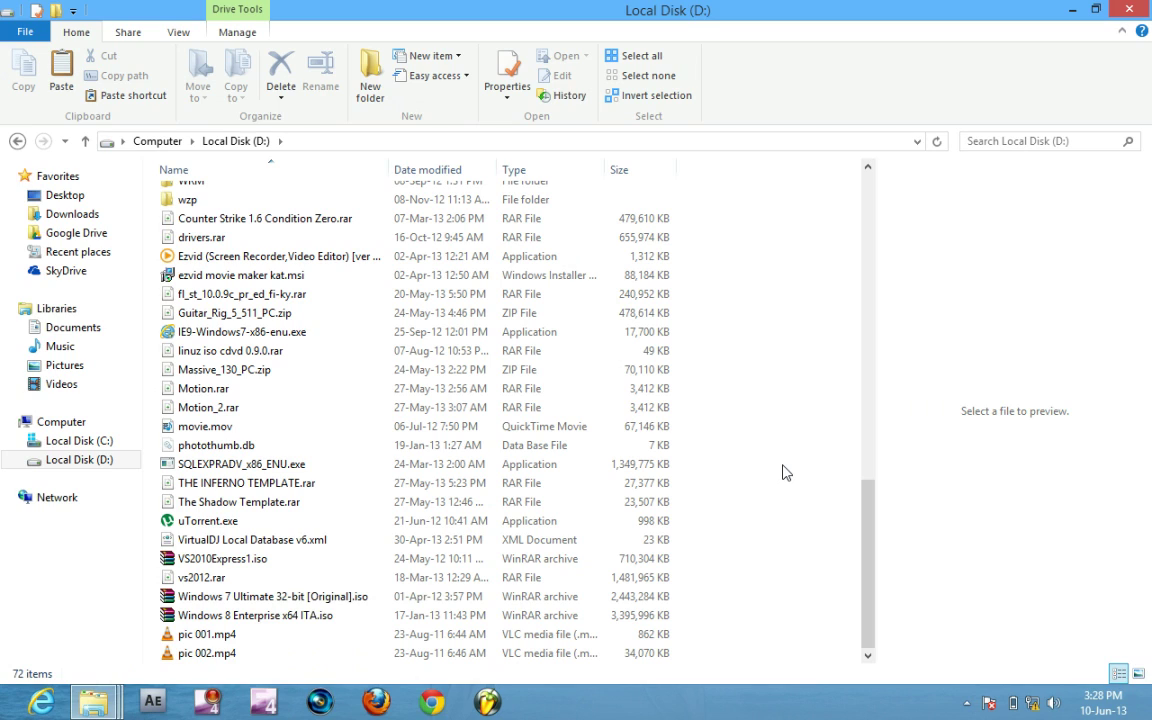